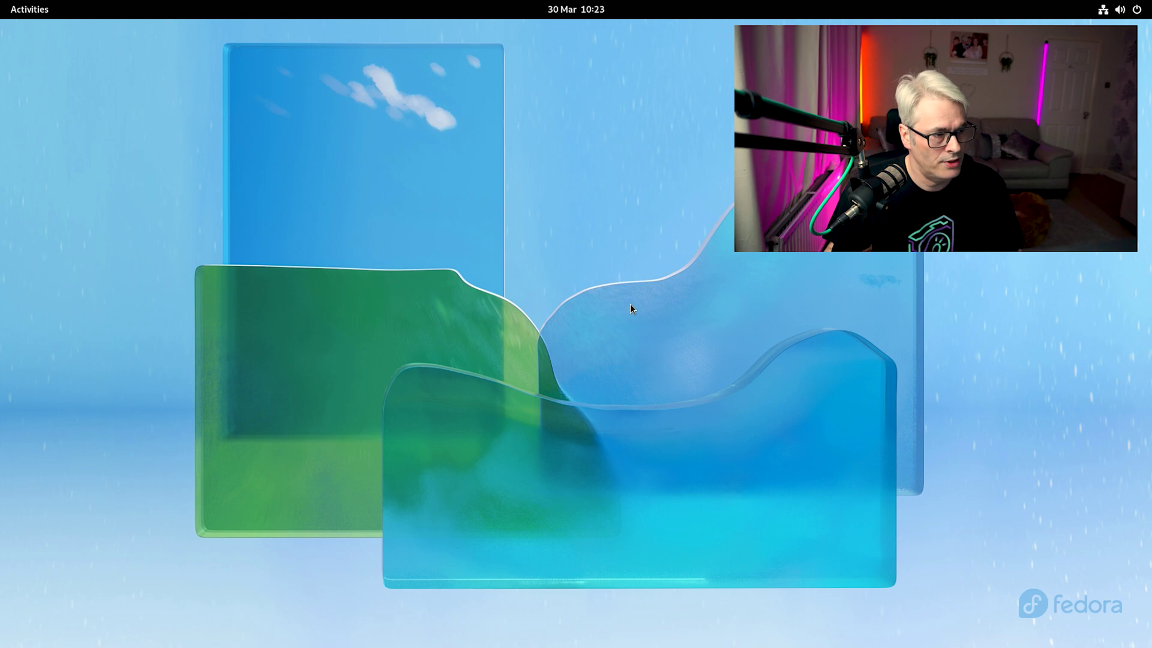
- Launch GNOME Terminal from the application grid
{"action": "left_click", "coordinate": [42, 11]}
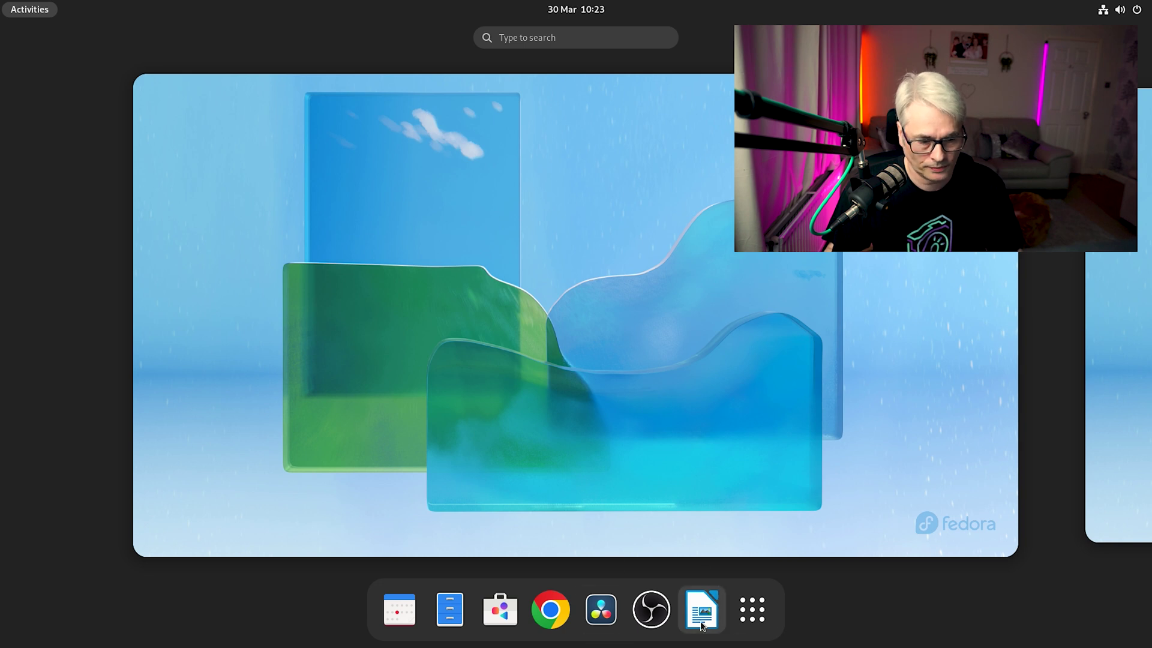
{"action": "left_click", "coordinate": [753, 609]}
{"action": "left_click", "coordinate": [725, 342]}
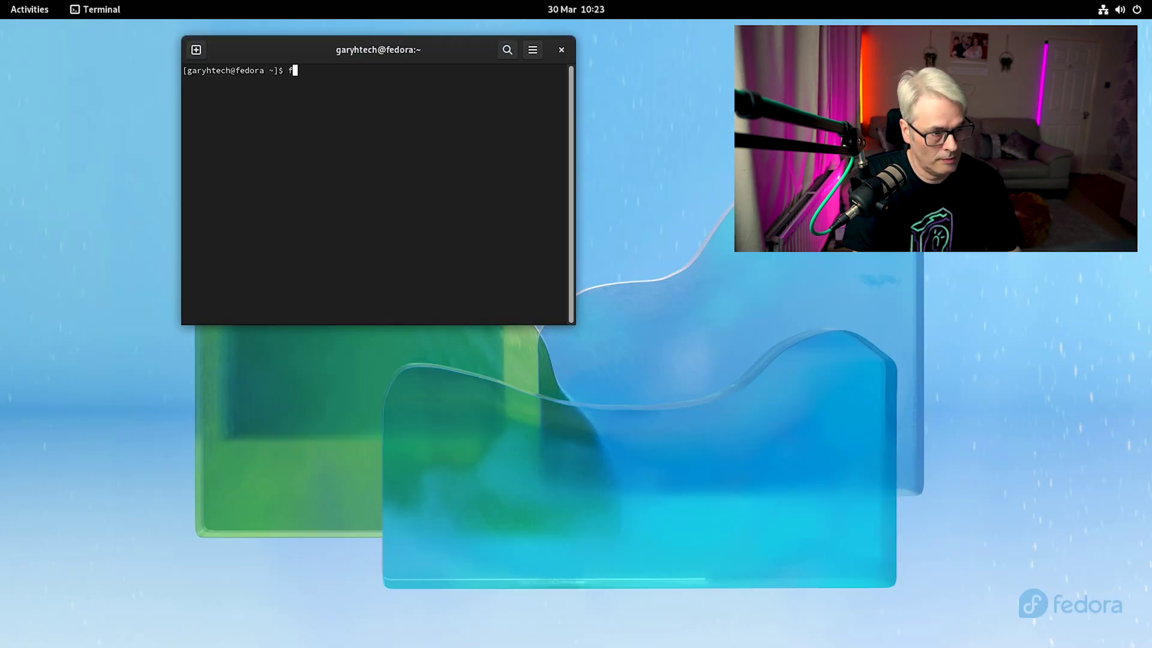
- Start the fish shell, exit fish and the terminal, and return to the overview
{"action": "type", "text": "fish"}
{"action": "key", "text": "Return"}
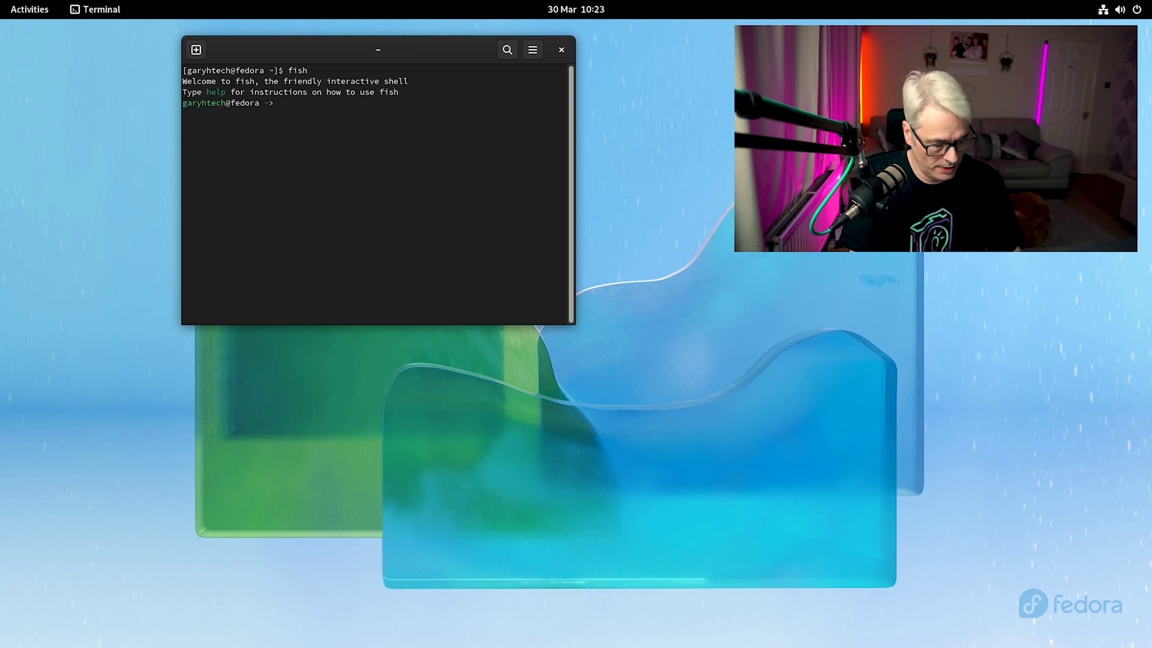
{"action": "type", "text": "exit"}
{"action": "key", "text": "Return"}
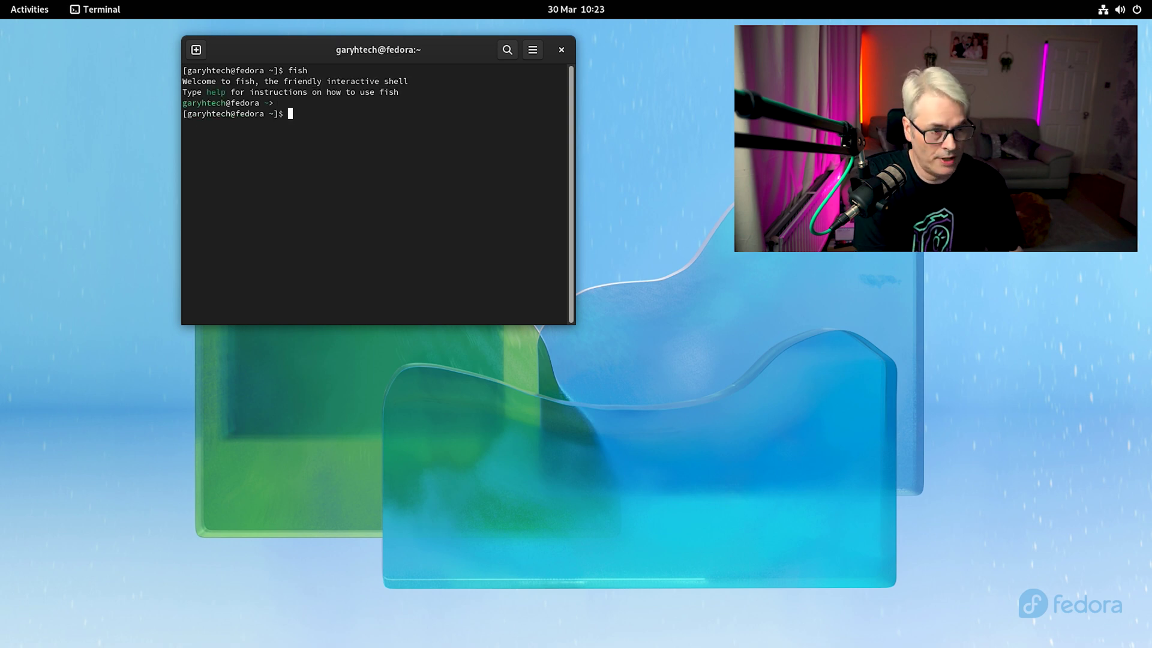
{"action": "type", "text": "exit"}
{"action": "key", "text": "Return"}
{"action": "left_click", "coordinate": [30, 9]}
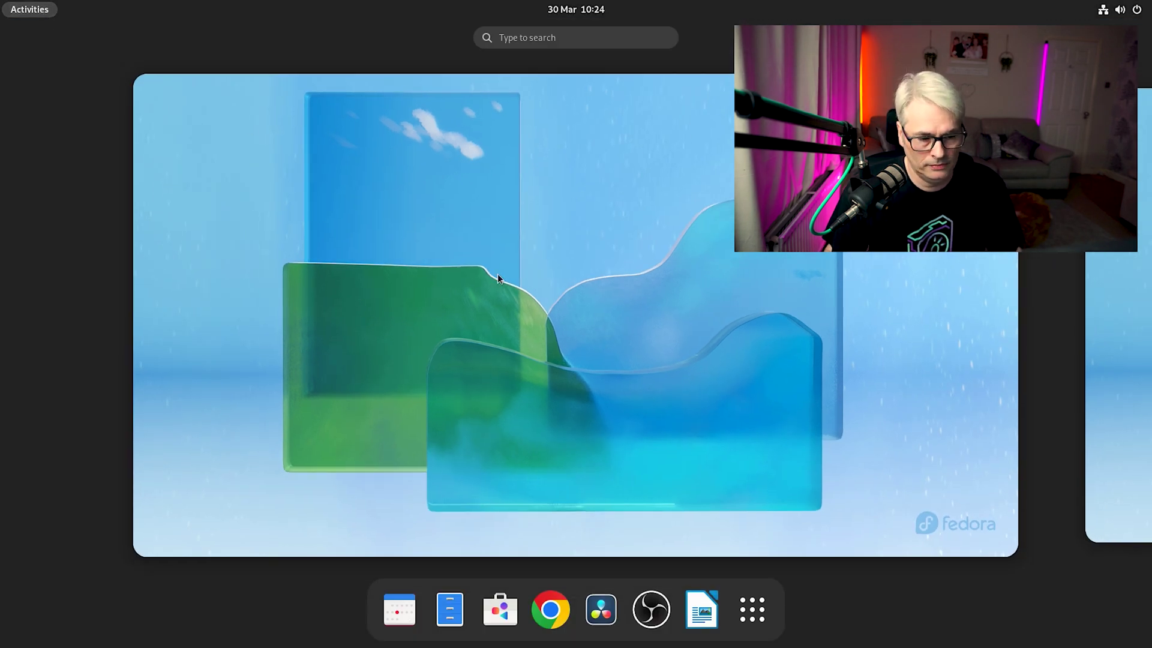
- Launch Audacity, confirm version 3.0.2 in Help > About, then quit it with Ctrl+Q
{"action": "left_click", "coordinate": [757, 608]}
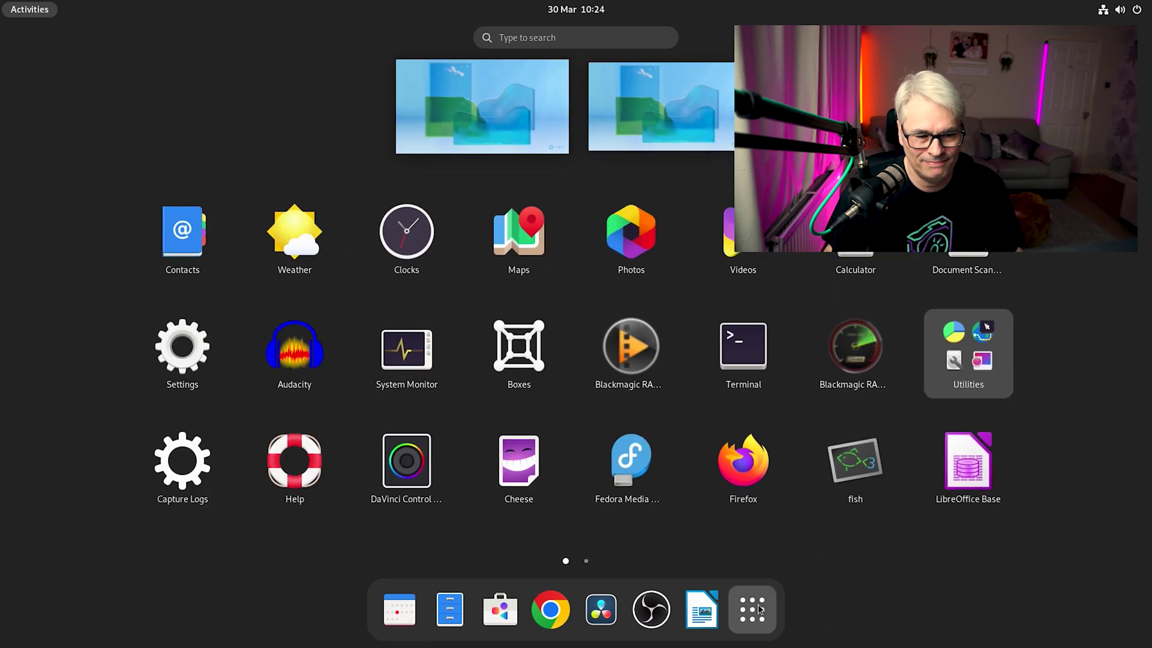
{"action": "left_click", "coordinate": [292, 363]}
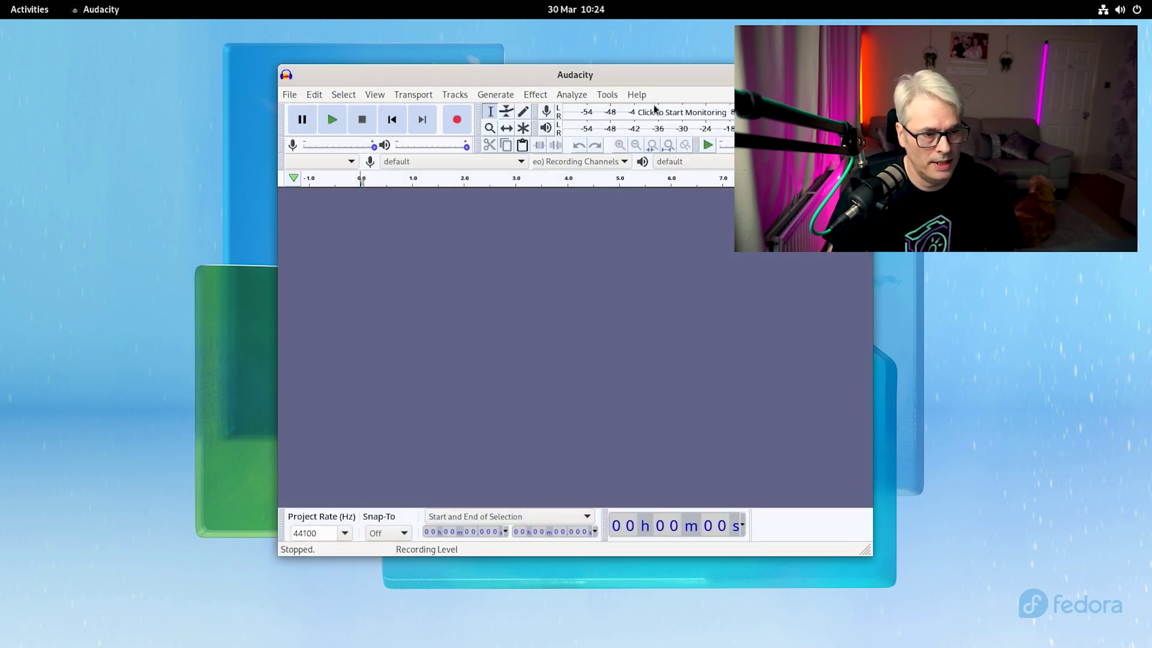
{"action": "left_click", "coordinate": [638, 95]}
{"action": "left_click", "coordinate": [681, 176]}
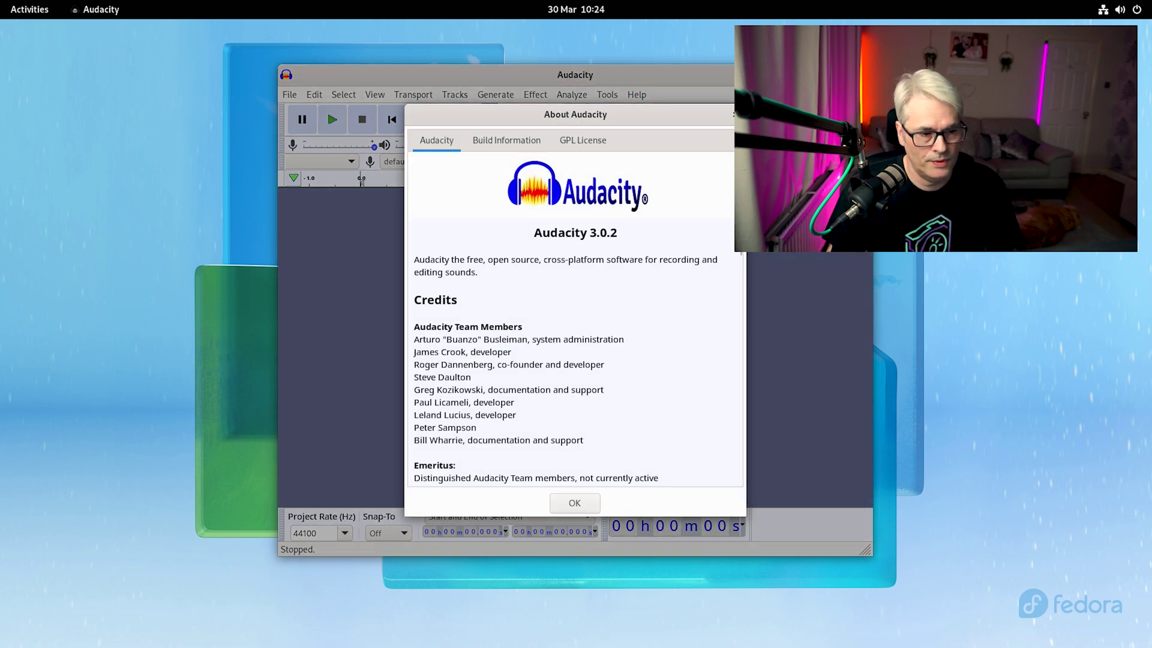
{"action": "key", "text": "Escape"}
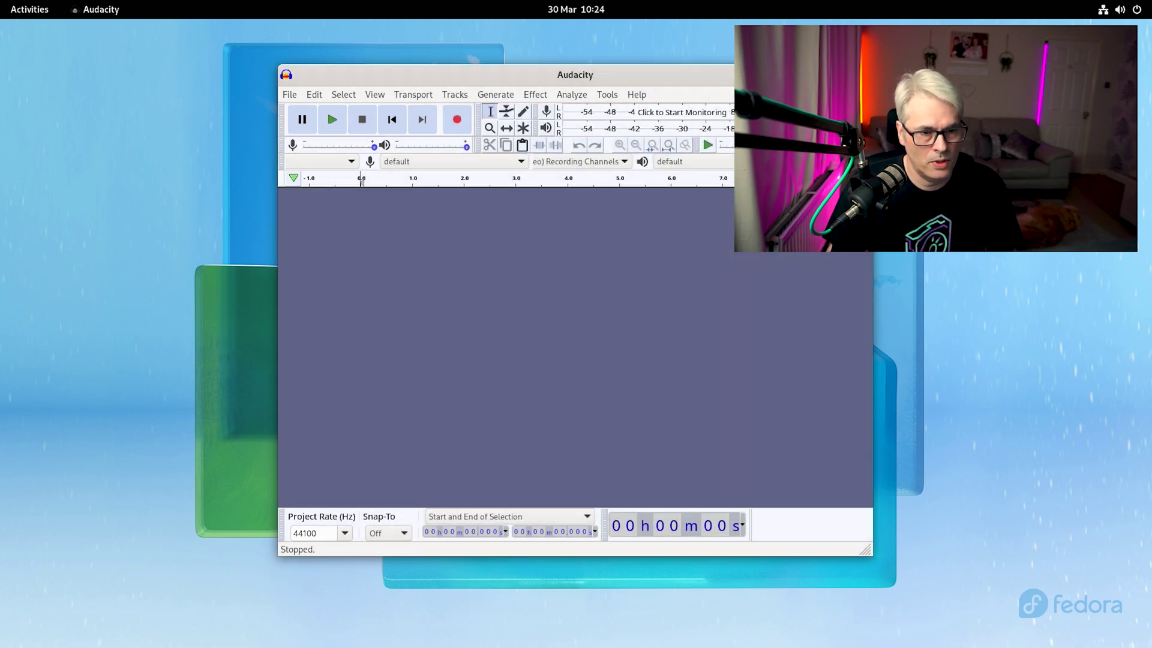
{"action": "key", "text": "ctrl+q"}
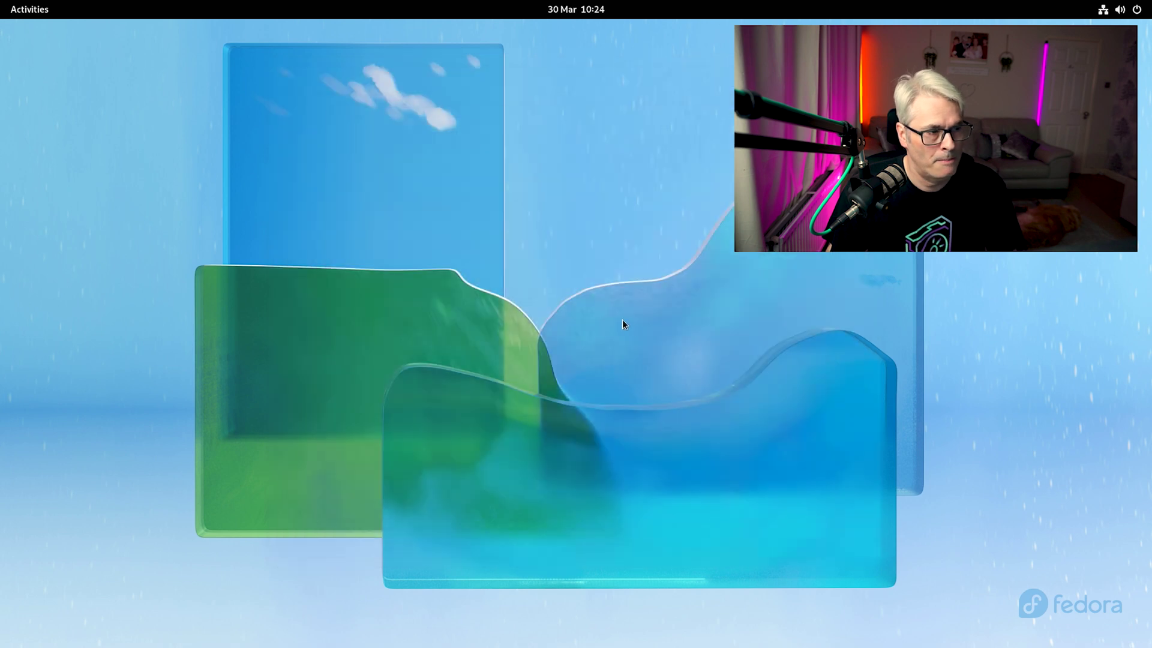
- Launch Google Chrome from the dock and search the web for youtube
{"action": "left_click", "coordinate": [30, 10]}
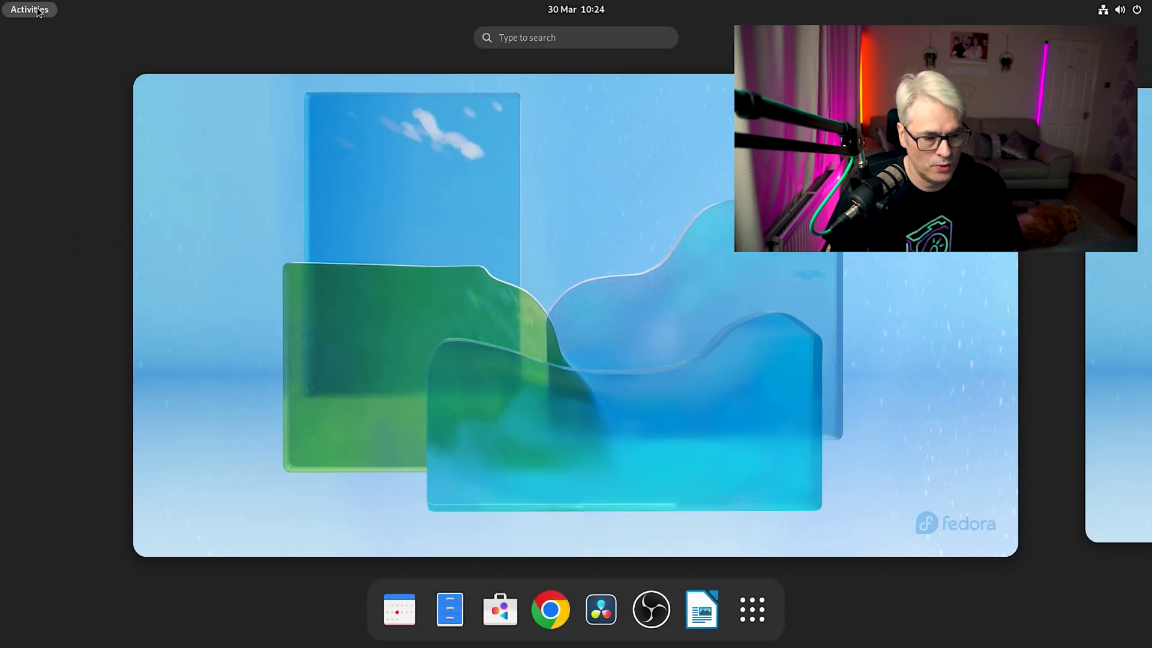
{"action": "left_click", "coordinate": [557, 613]}
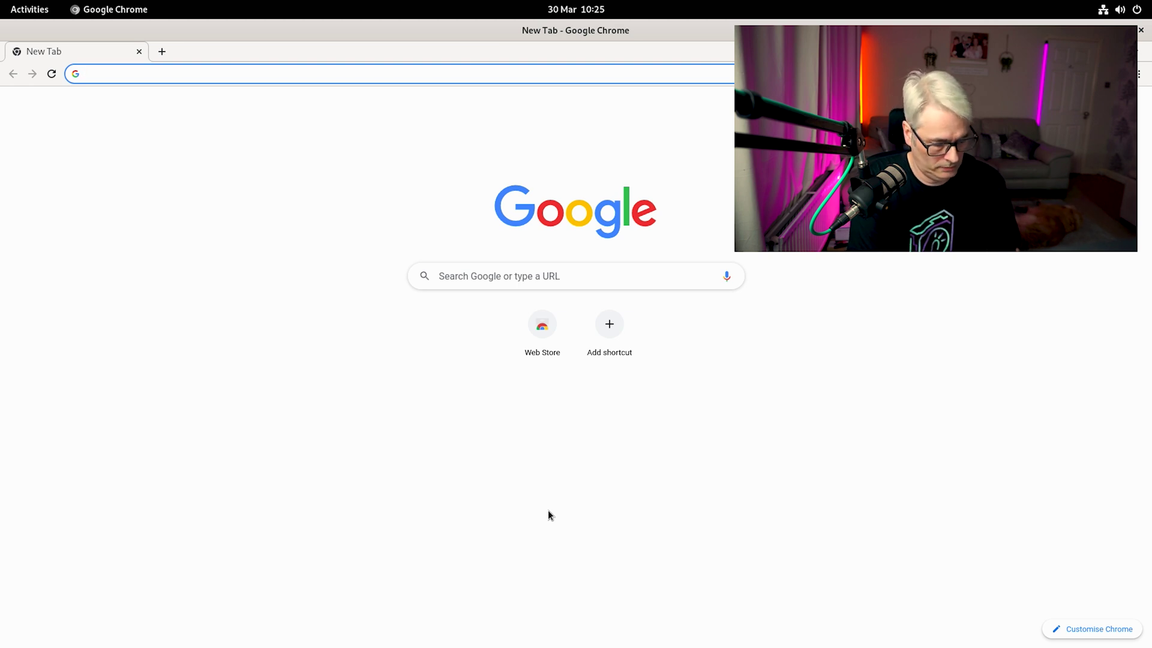
{"action": "type", "text": "youtube"}
{"action": "key", "text": "Return"}
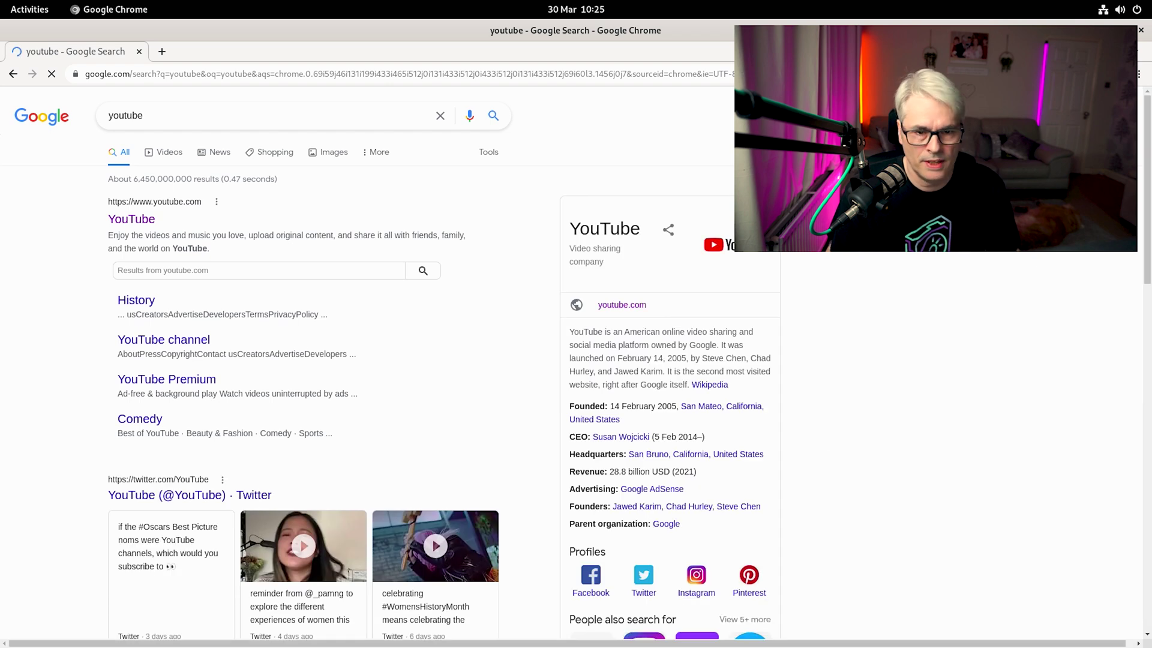
- Check Chrome version 100.0.4896.60 in About Chrome, close the tab, and go to YouTube
{"action": "left_click", "coordinate": [1138, 74]}
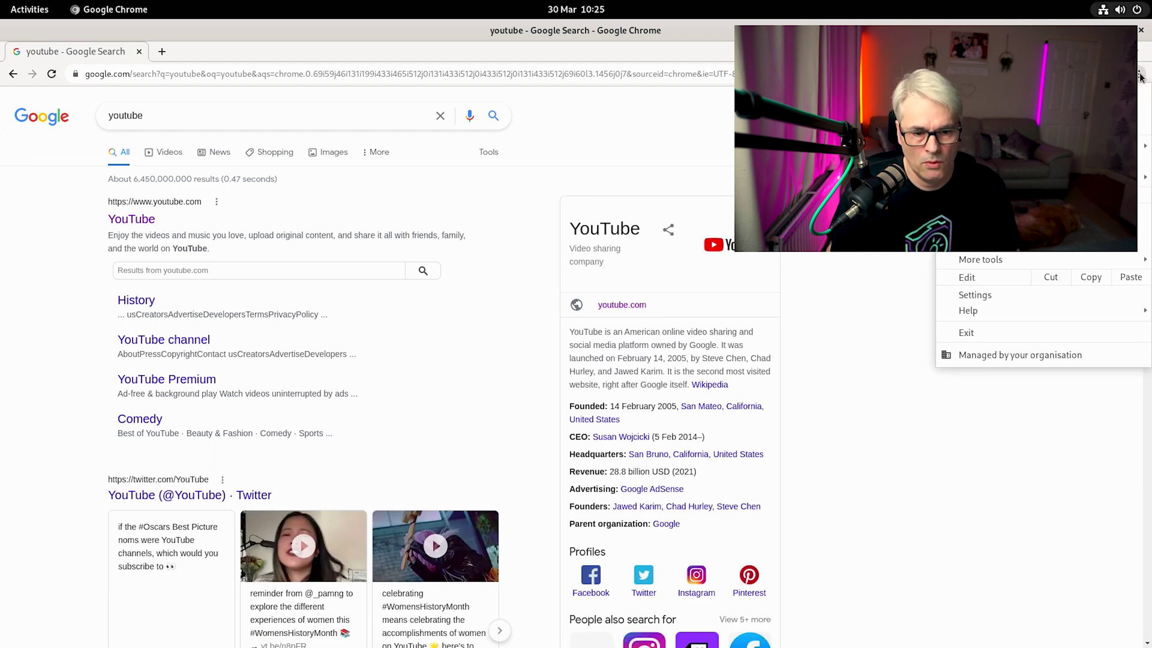
{"action": "left_click", "coordinate": [1029, 296]}
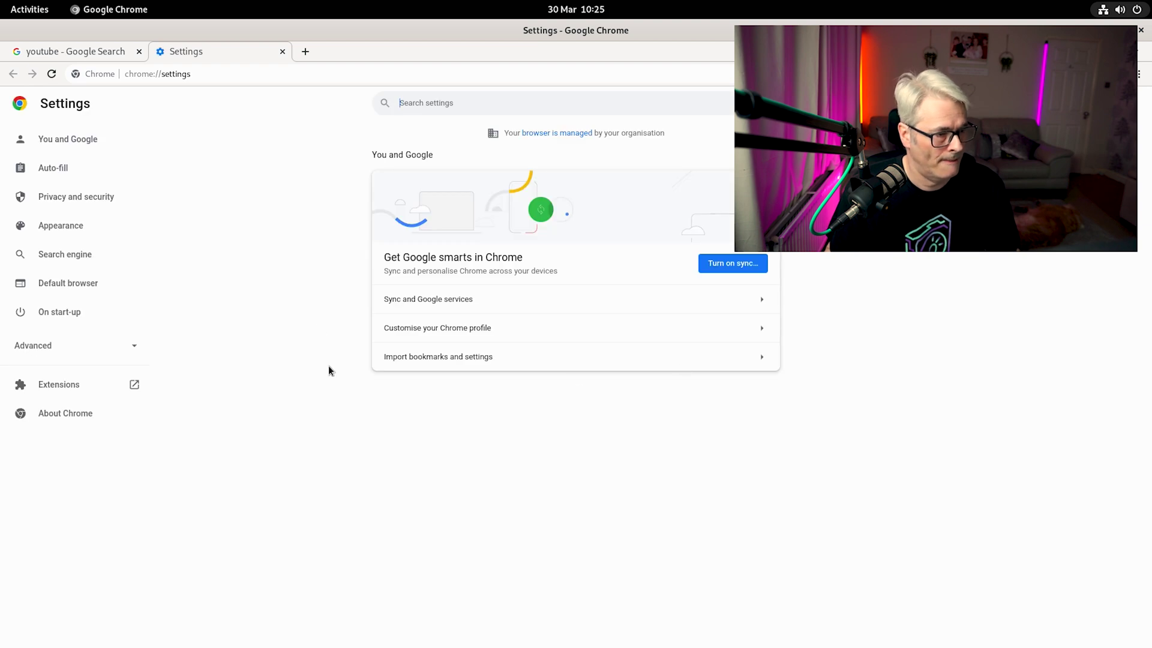
{"action": "left_click", "coordinate": [61, 418]}
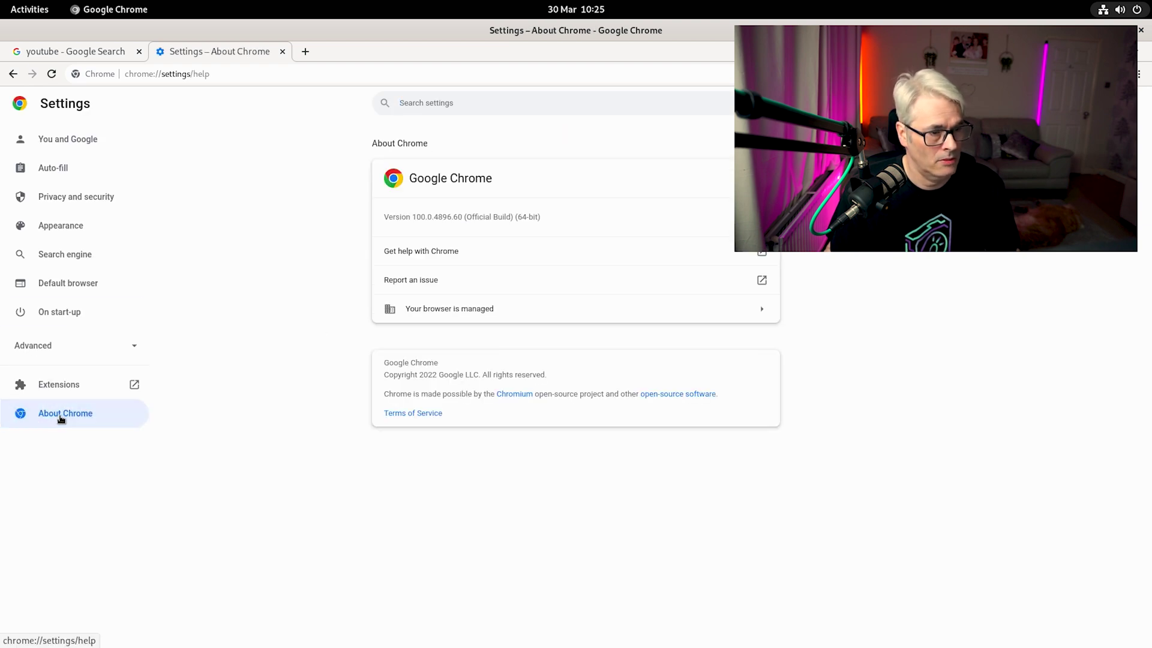
{"action": "left_click", "coordinate": [282, 52]}
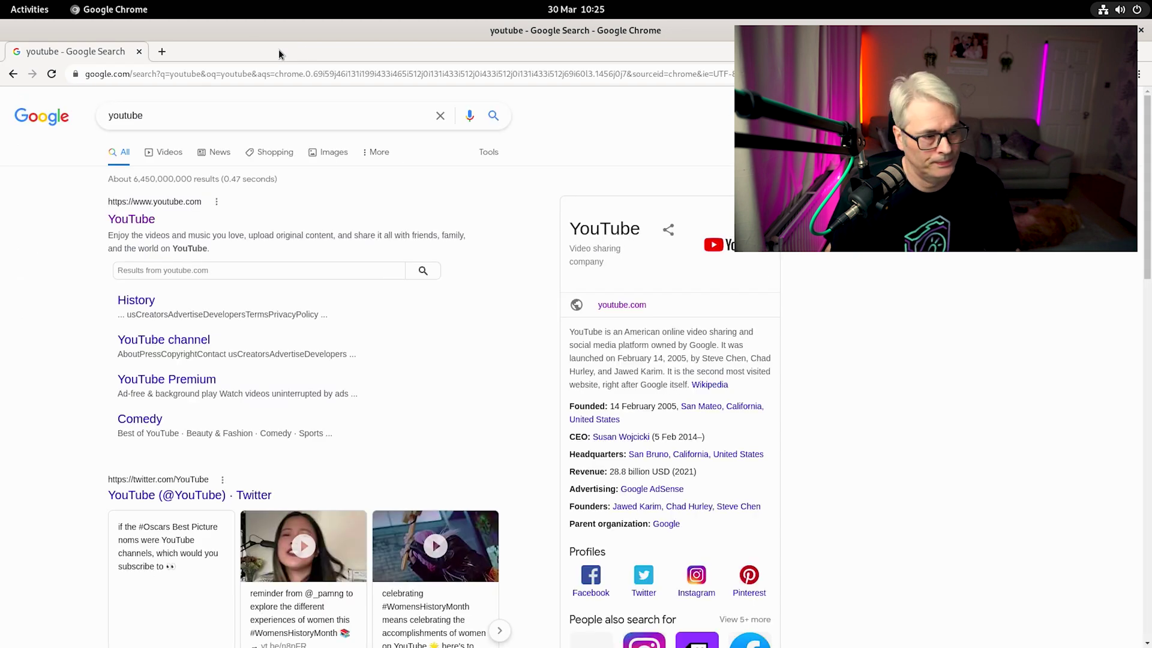
{"action": "left_click", "coordinate": [132, 219]}
{"action": "left_click", "coordinate": [552, 103]}
- Search YouTube for the presenter's channel and play the FreeBSD Jails video
{"action": "type", "text": "garyh"}
{"action": "type", "text": "tech"}
{"action": "key", "text": "Return"}
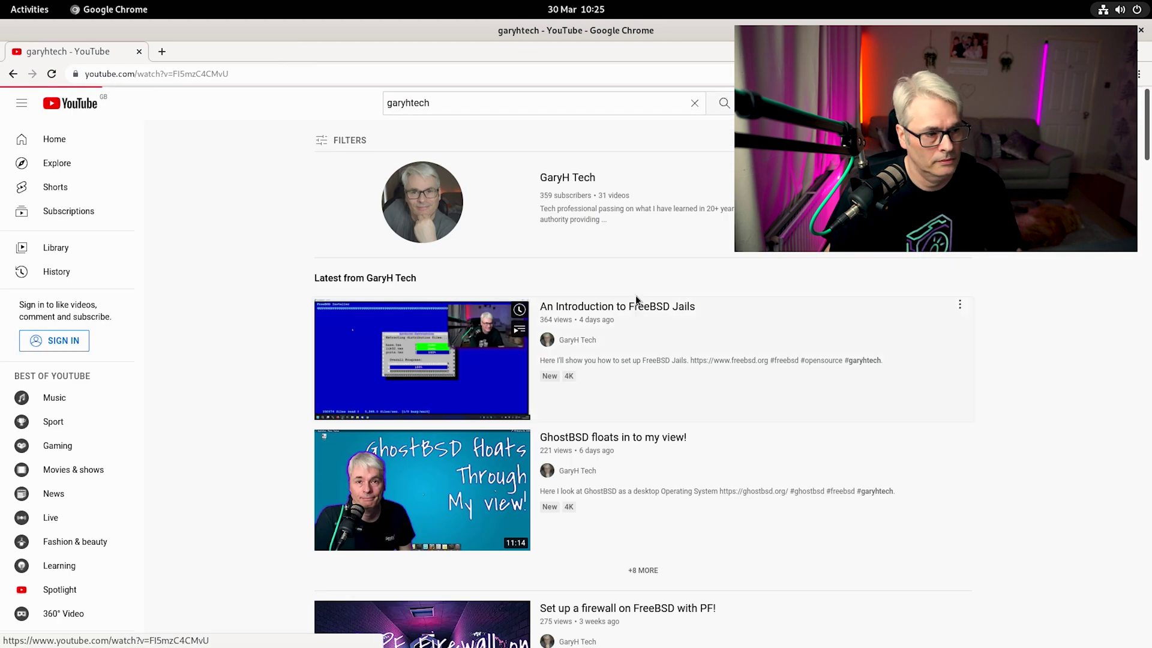
{"action": "left_click", "coordinate": [629, 298]}
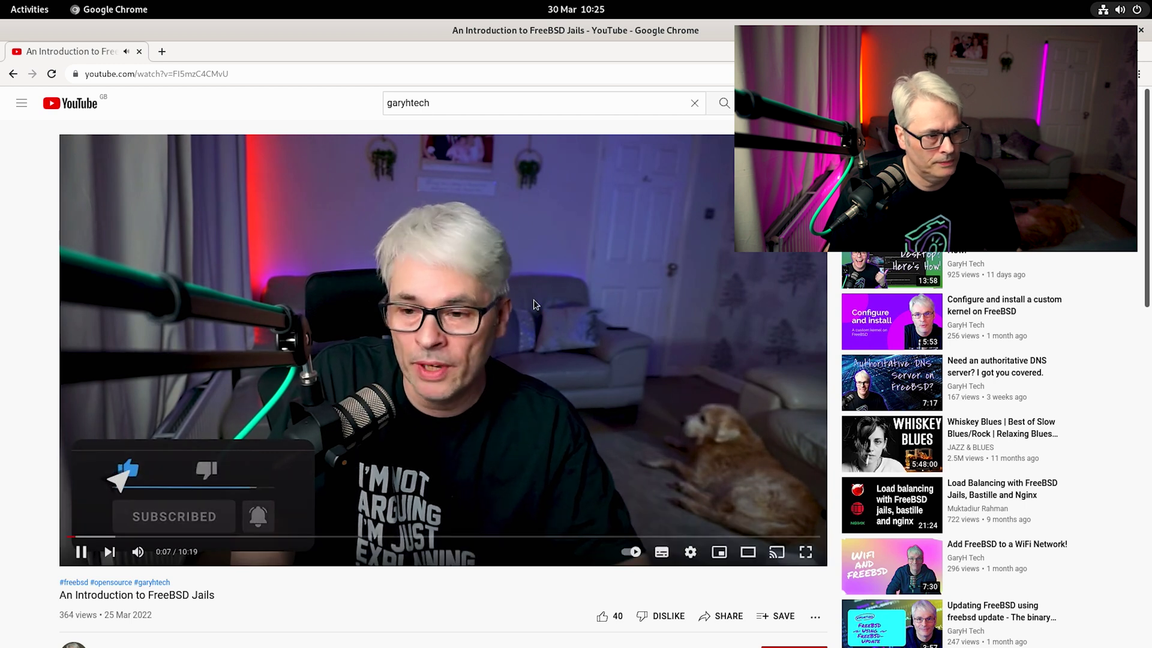
- Search for bbc, open BBC Sport's football page, then close Chrome and return to the overview
{"action": "left_click", "coordinate": [411, 74]}
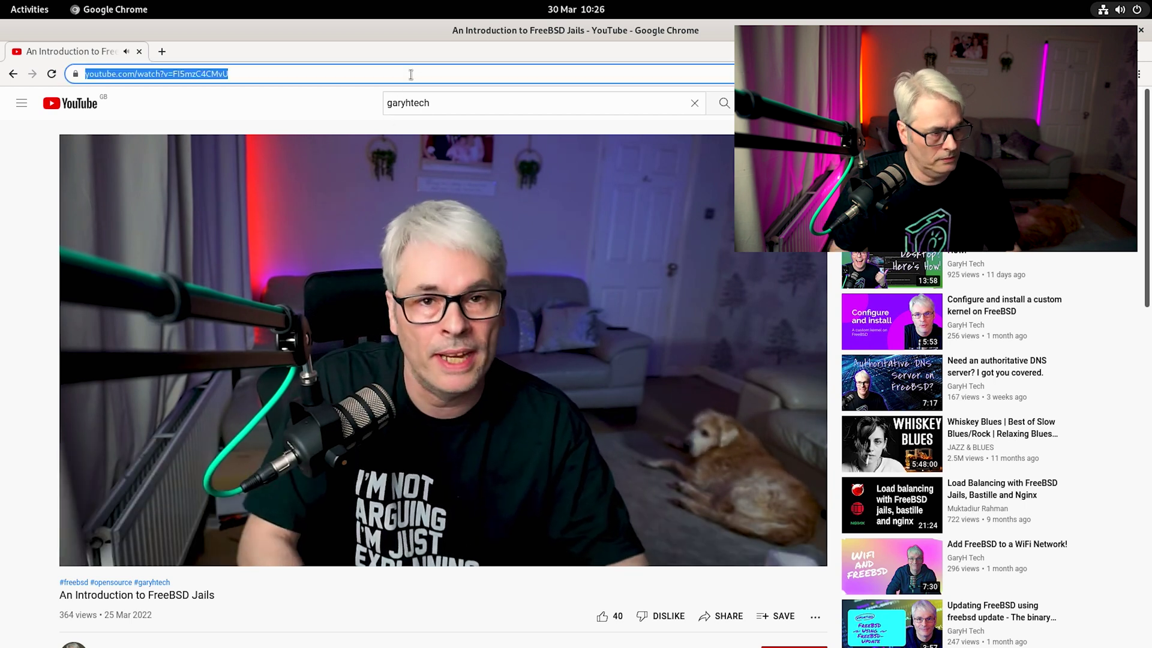
{"action": "type", "text": "bbc"}
{"action": "key", "text": "Return"}
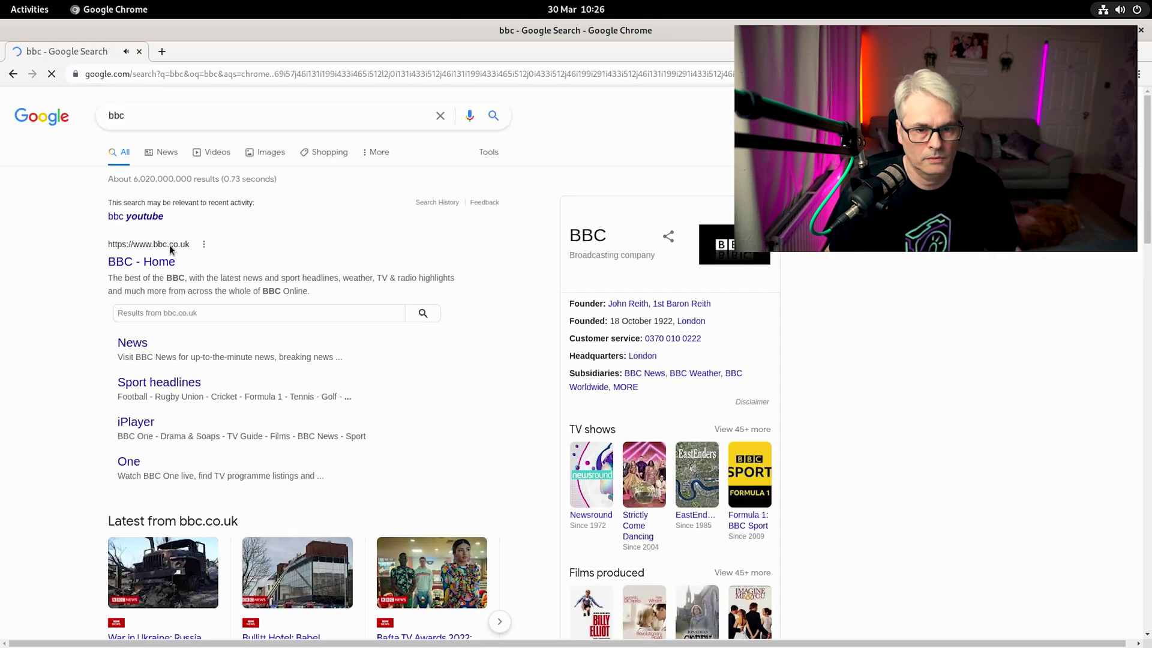
{"action": "left_click", "coordinate": [154, 261]}
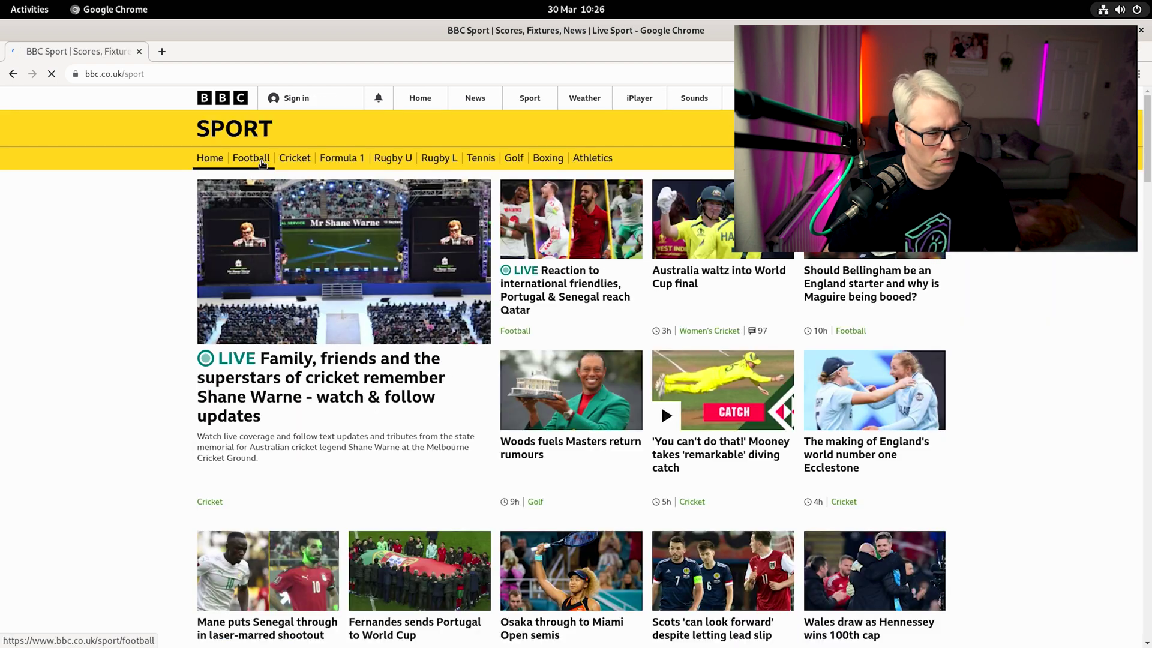
{"action": "left_click", "coordinate": [262, 161]}
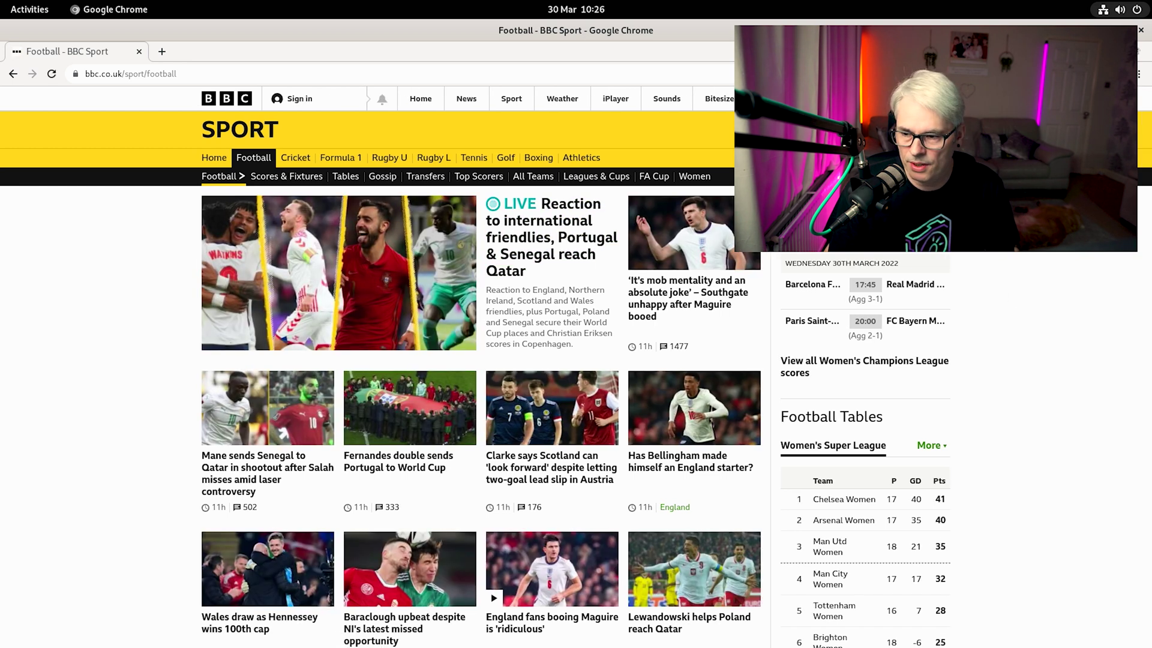
{"action": "left_click", "coordinate": [1141, 31]}
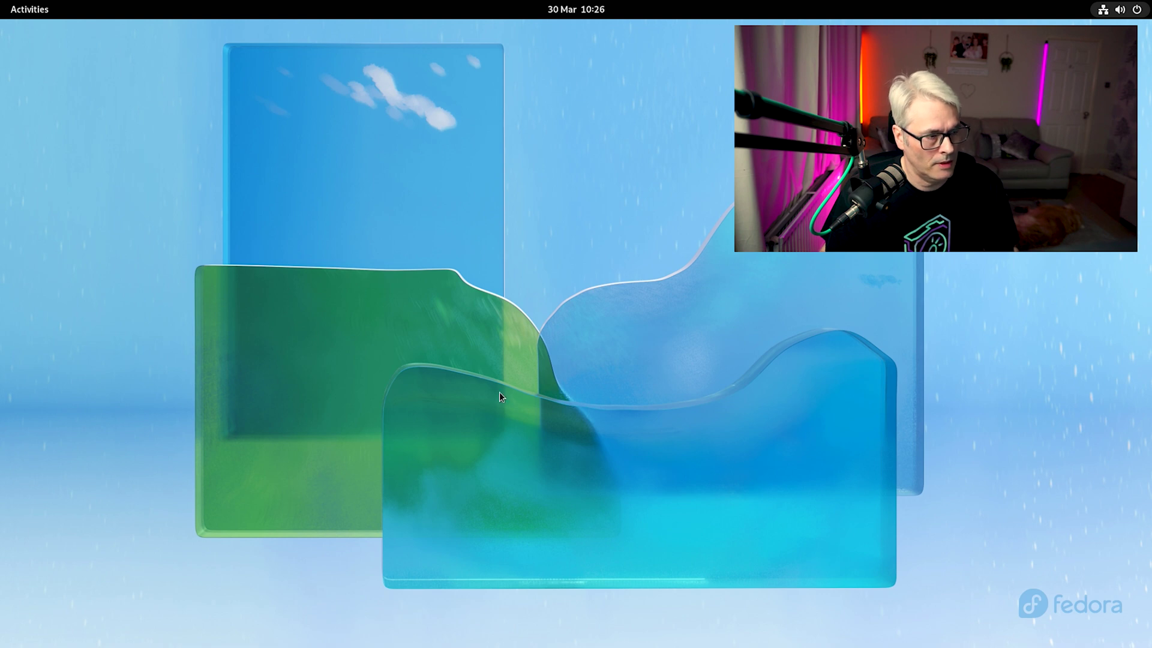
{"action": "left_click", "coordinate": [44, 18]}
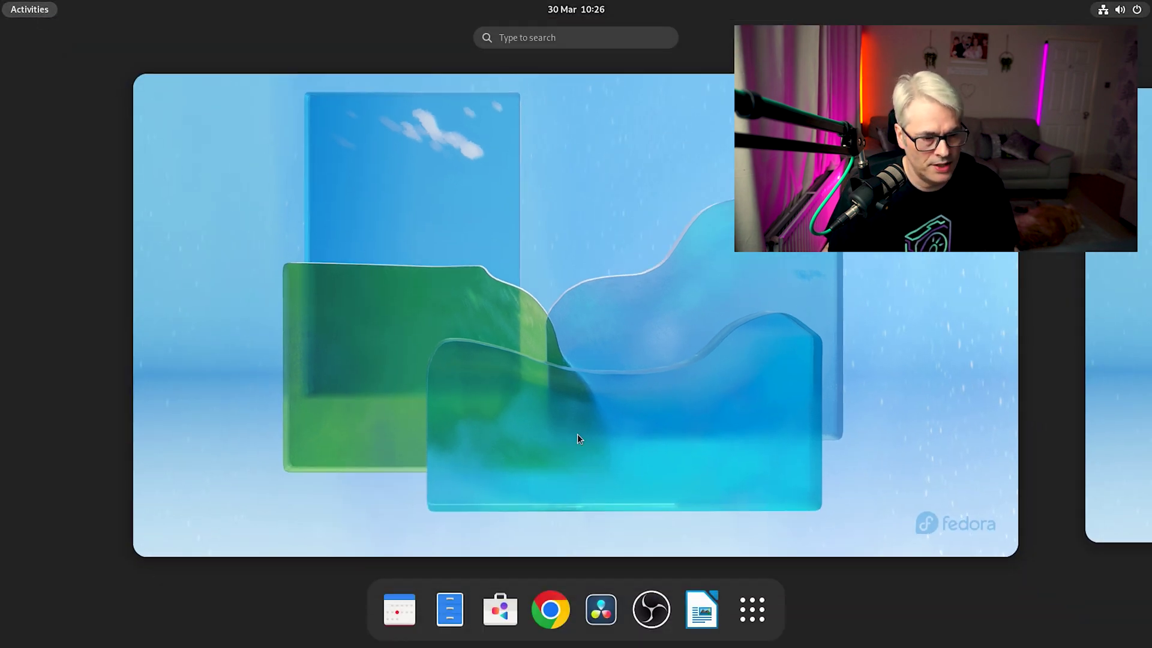
- Launch Terminal and run sudo lshw -short
{"action": "left_click", "coordinate": [750, 613]}
{"action": "left_click", "coordinate": [746, 410]}
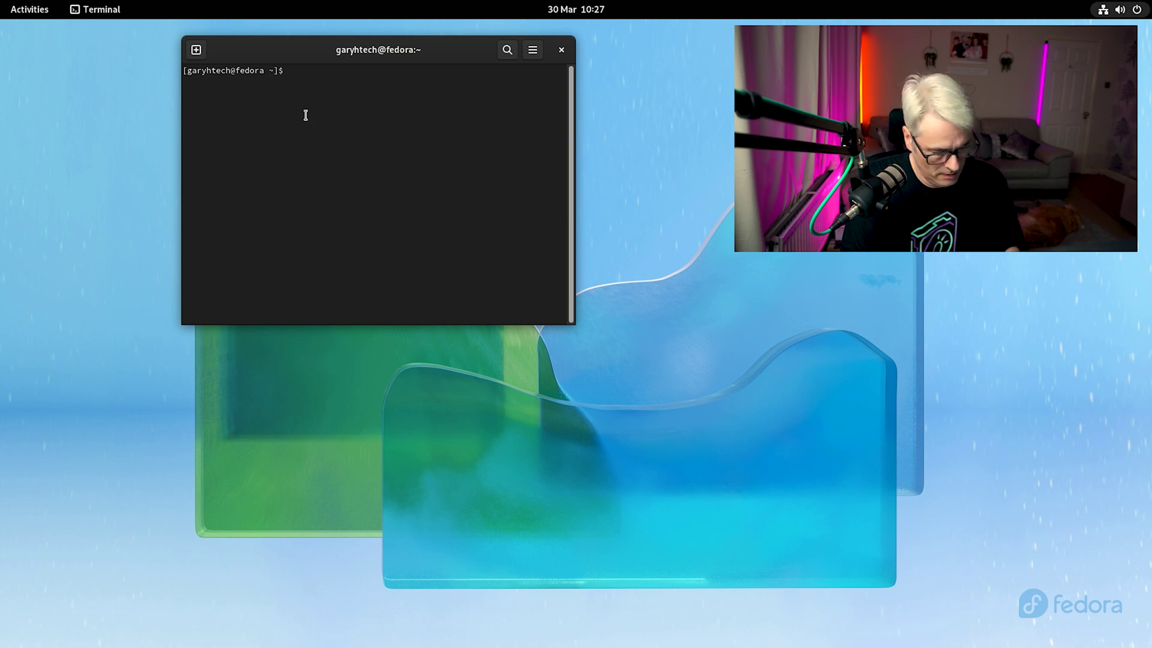
{"action": "type", "text": "sudo lshw -short"}
{"action": "key", "text": "Return"}
- Install the missing hwinfo package and run hwinfo to list the hardware
{"action": "key", "text": "Return"}
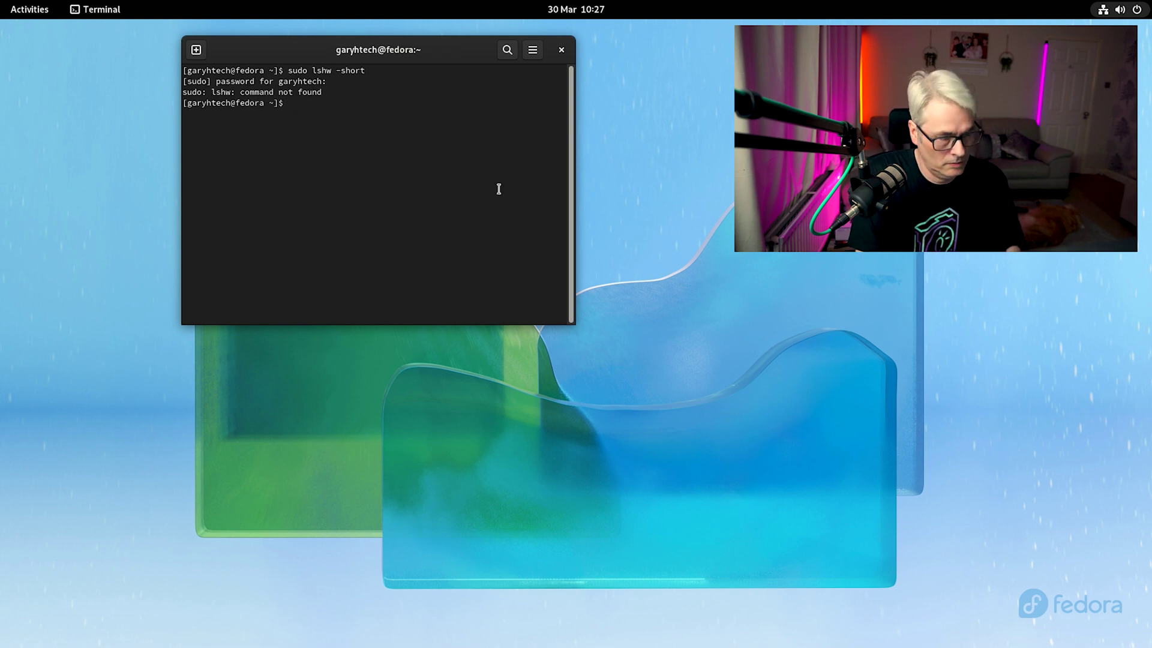
{"action": "type", "text": "hwinfo"}
{"action": "key", "text": "Return"}
{"action": "type", "text": "y"}
{"action": "key", "text": "Return"}
{"action": "type", "text": "y"}
{"action": "key", "text": "Return"}
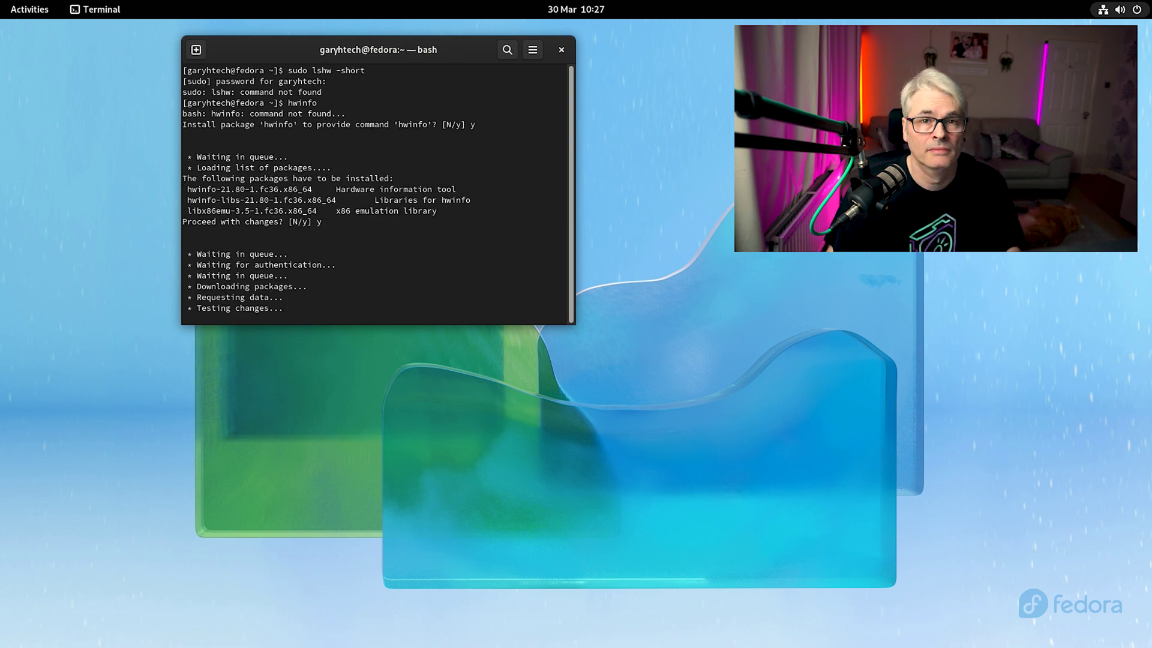
{"action": "key", "text": "ctrl+l"}
{"action": "key", "text": "Return"}
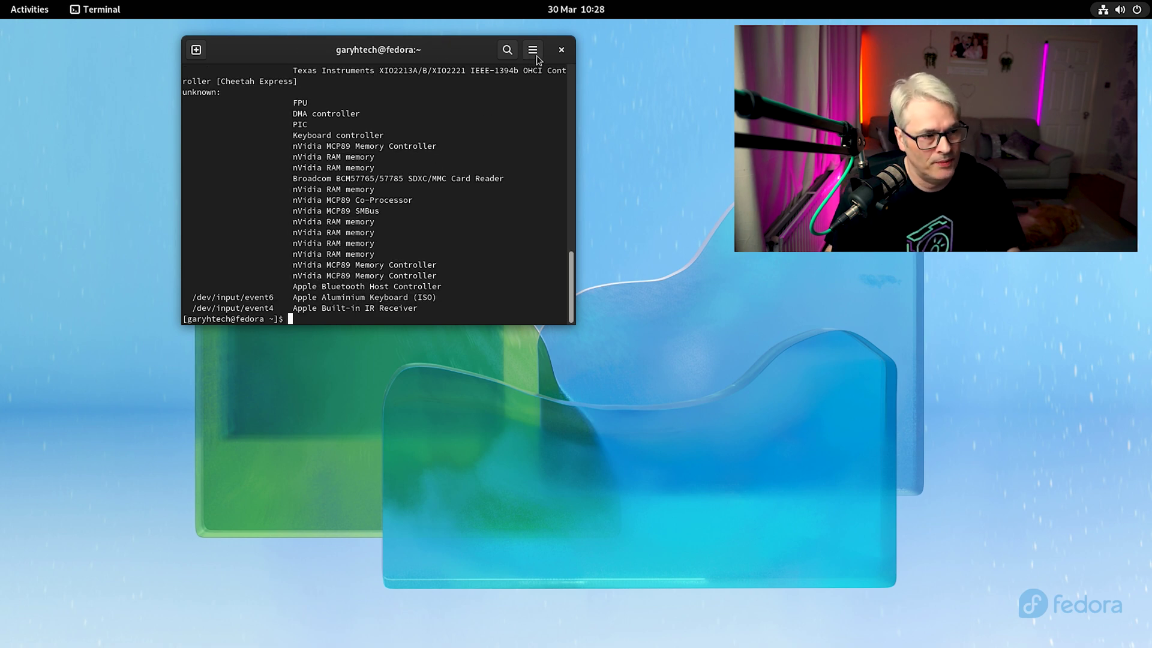
- Review the hwinfo output in a maximised terminal, then unmaximise and close it
{"action": "double_click", "coordinate": [403, 54]}
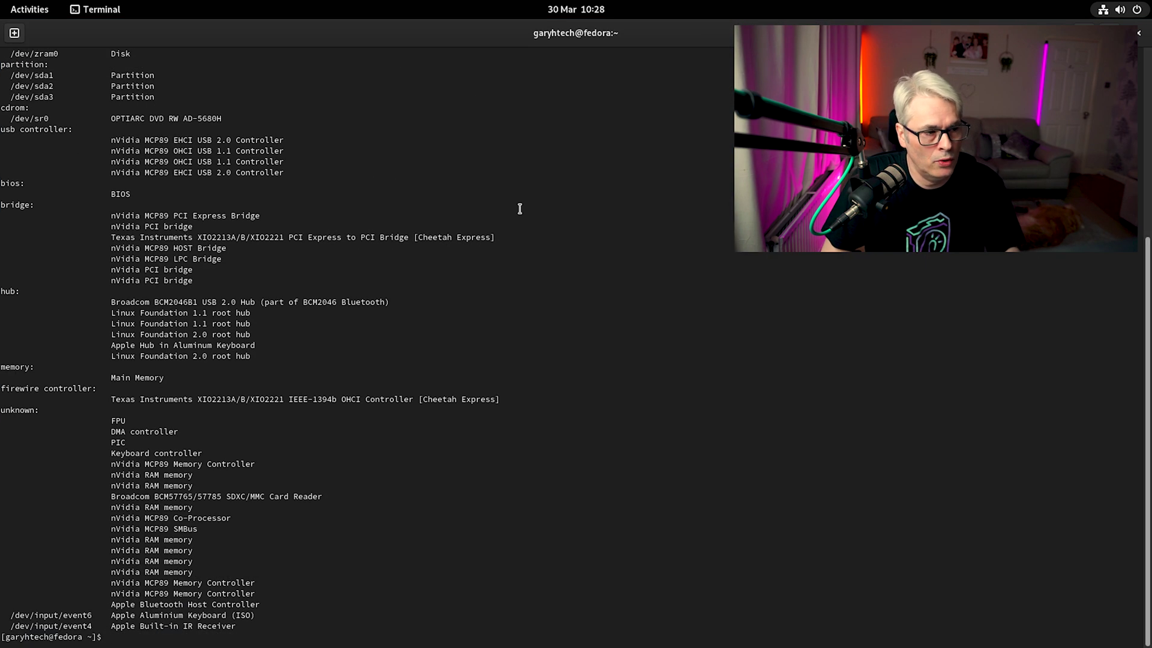
{"action": "scroll", "coordinate": [484, 293], "scroll_direction": "up", "scroll_amount": 8}
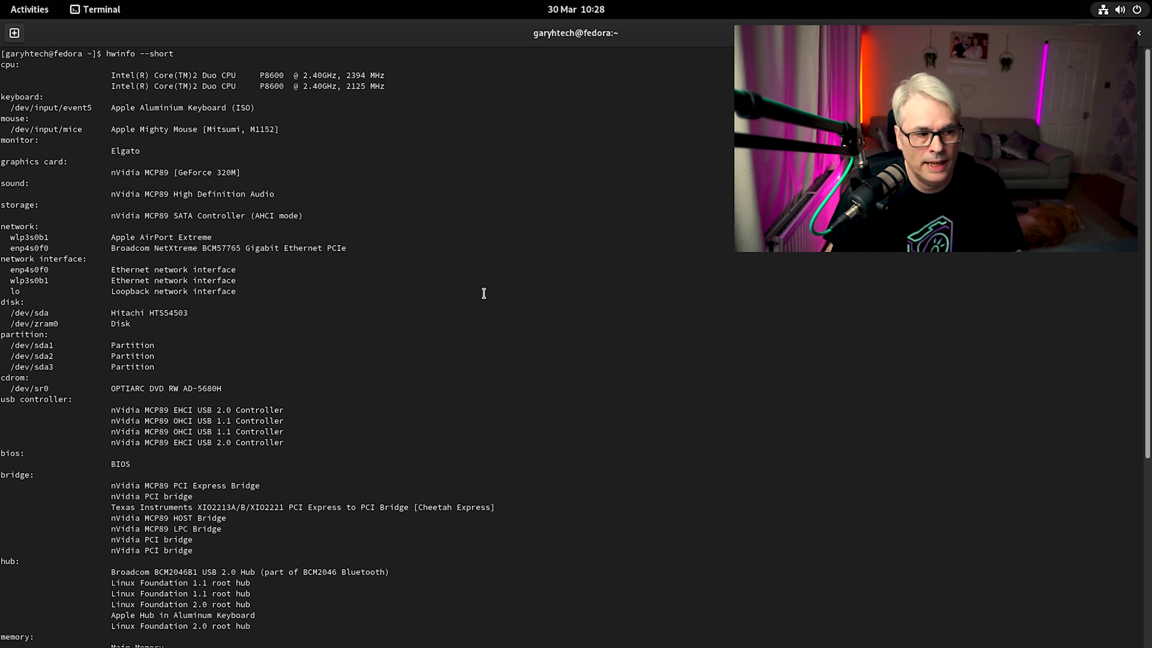
{"action": "scroll", "coordinate": [484, 293], "scroll_direction": "down", "scroll_amount": 5}
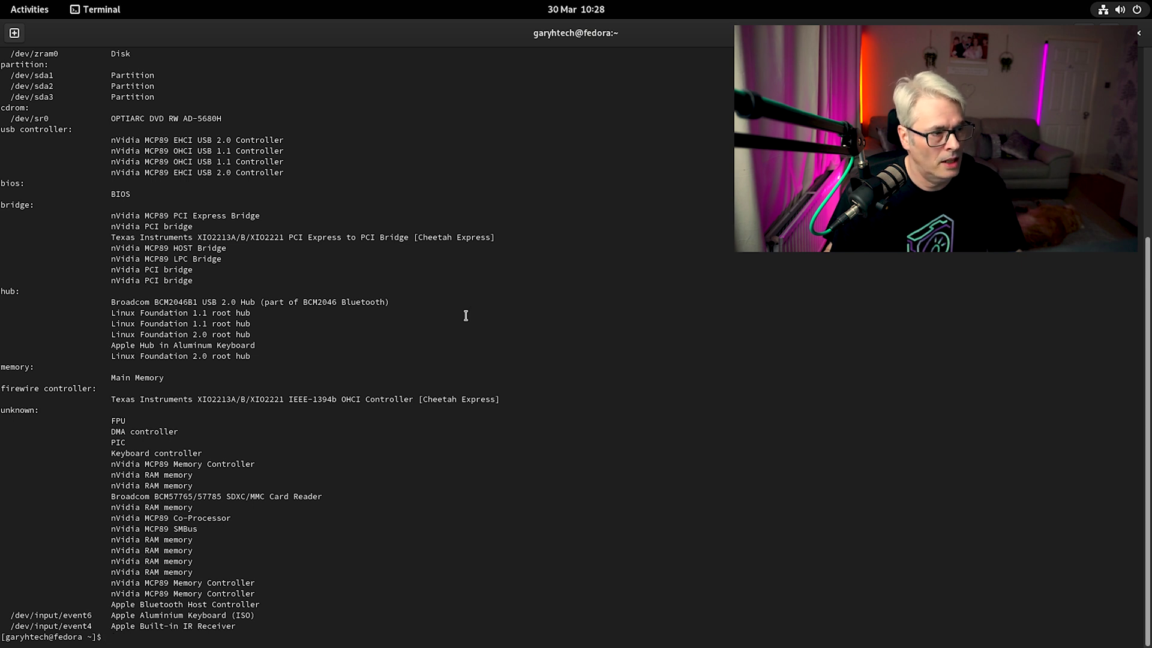
{"action": "scroll", "coordinate": [466, 316], "scroll_direction": "up", "scroll_amount": 5}
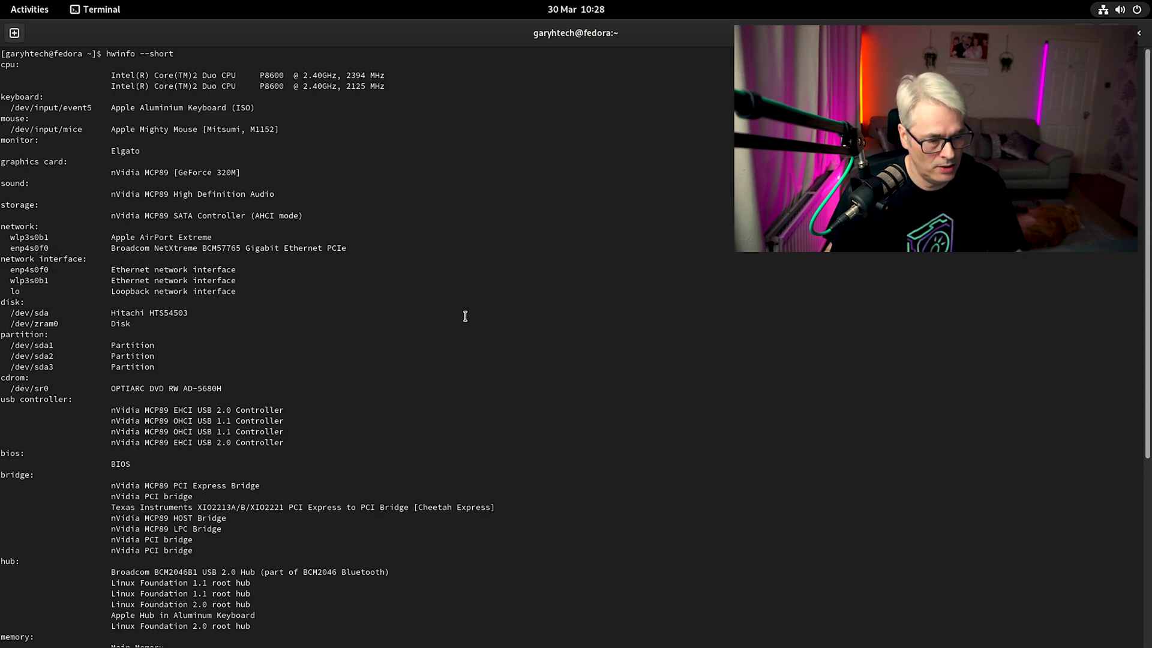
{"action": "double_click", "coordinate": [390, 33]}
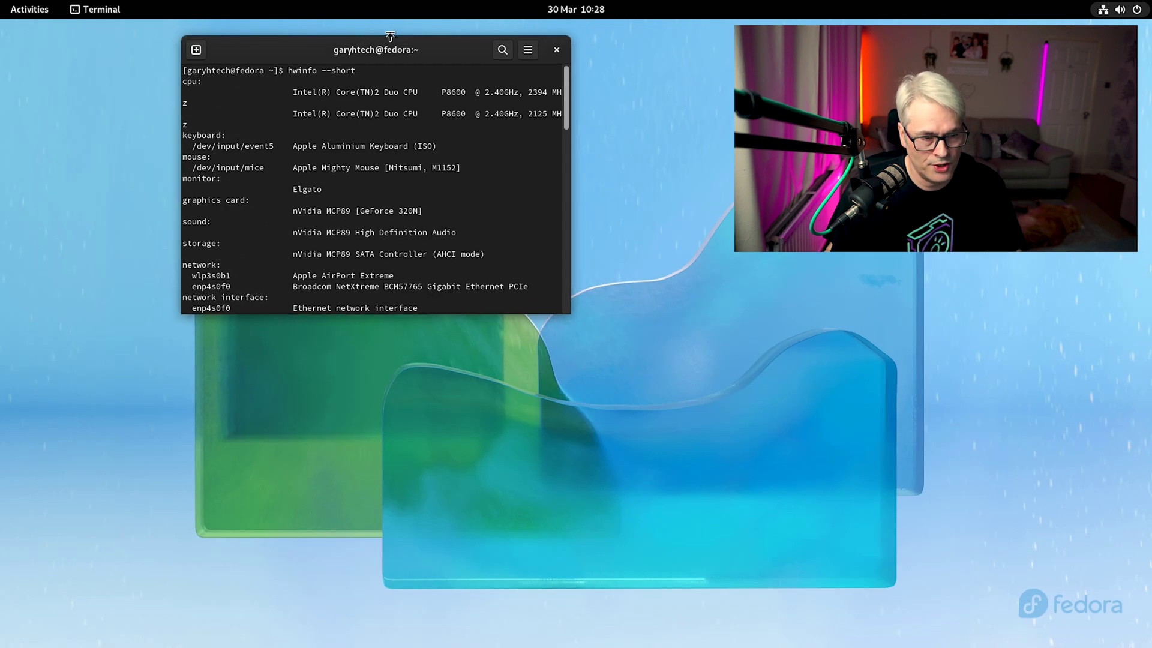
{"action": "left_click", "coordinate": [556, 51]}
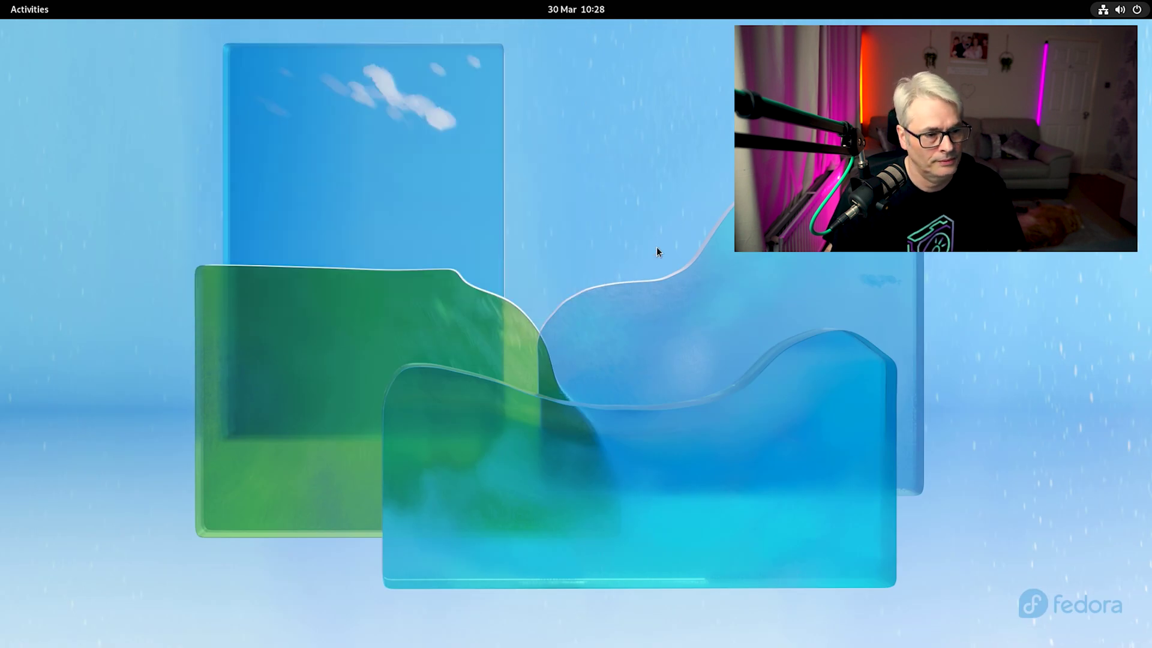
- Launch OBS Studio from the dash, quit it via File > Exit, and reopen the overview
{"action": "left_click", "coordinate": [41, 17]}
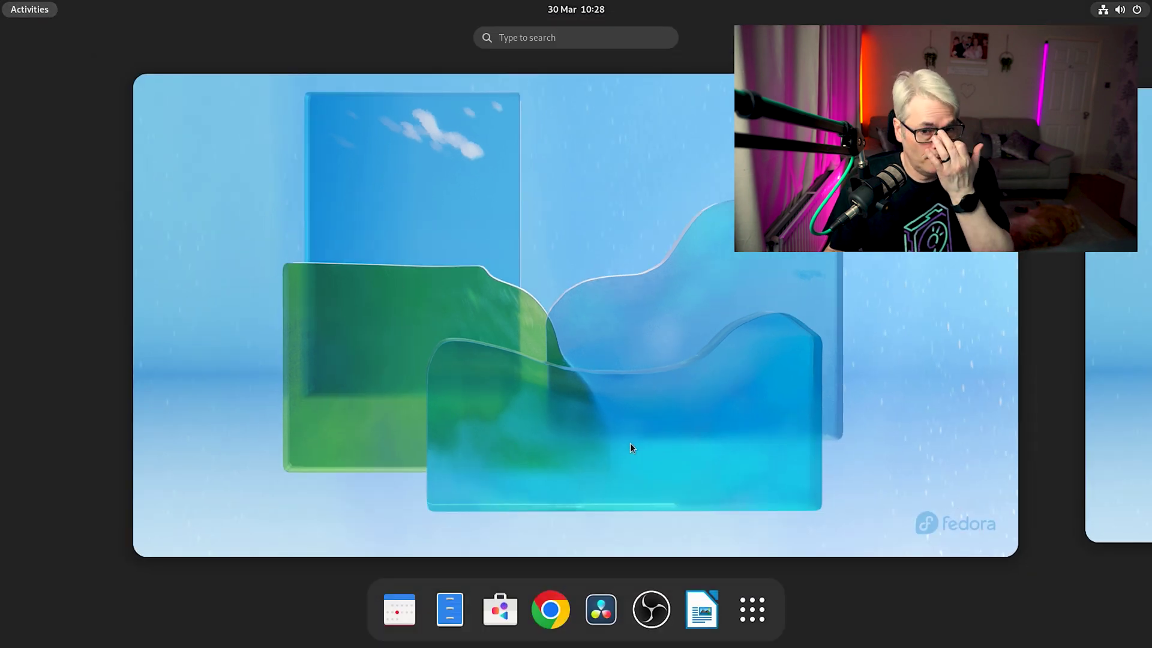
{"action": "left_click", "coordinate": [658, 618]}
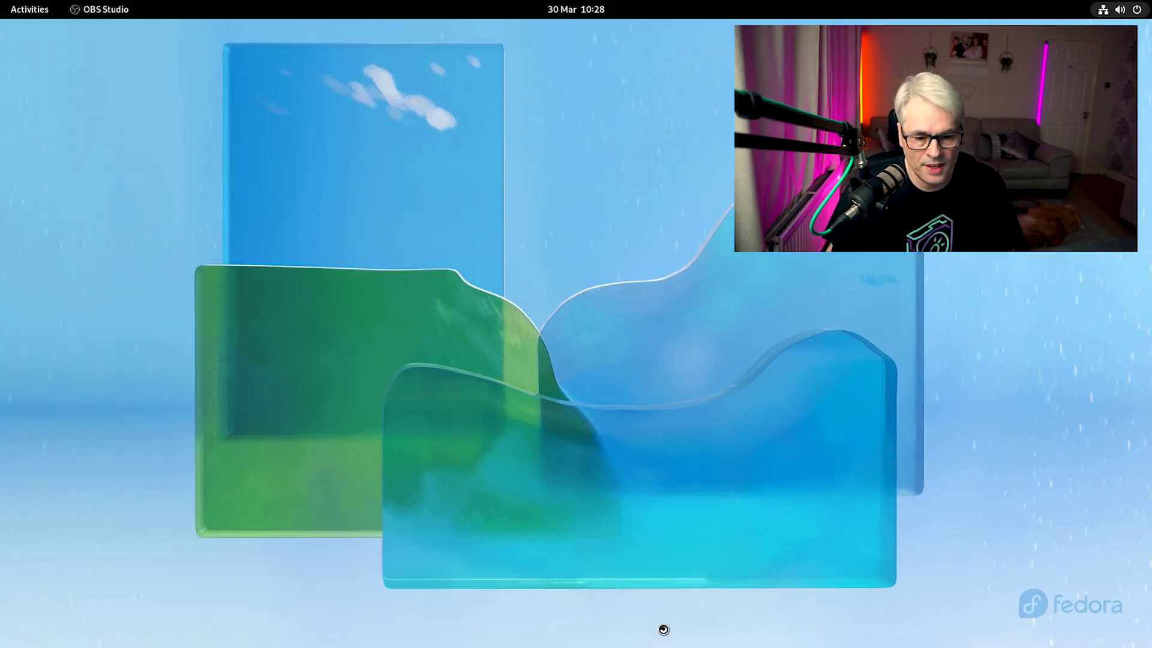
{"action": "left_click", "coordinate": [1118, 13]}
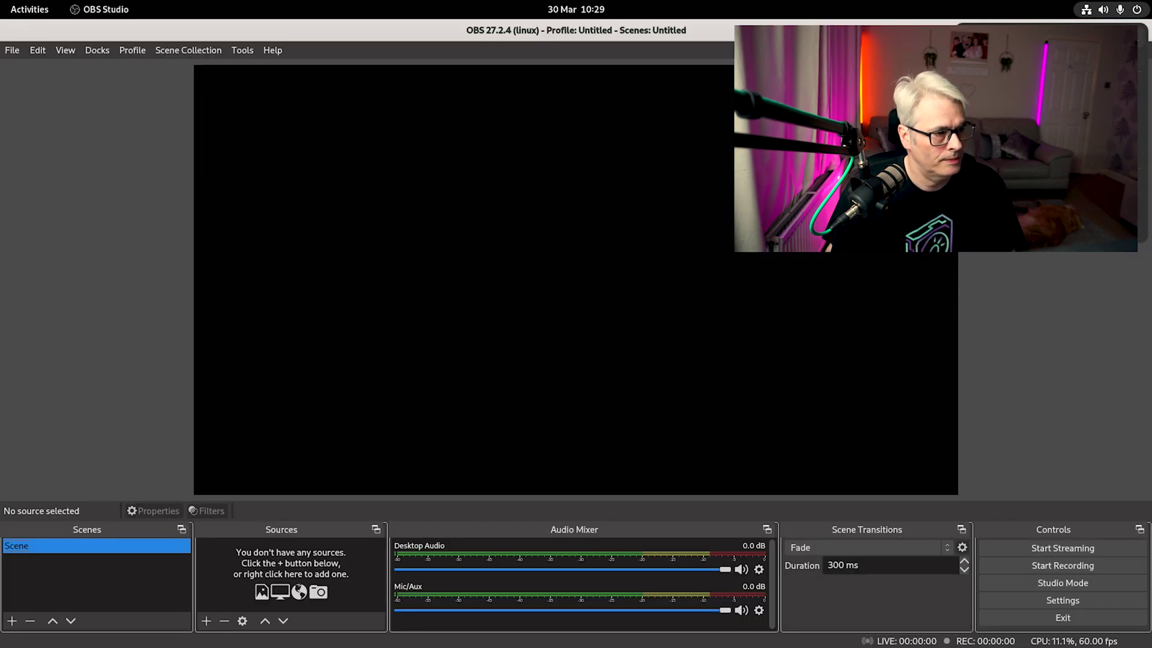
{"action": "left_click", "coordinate": [1122, 17]}
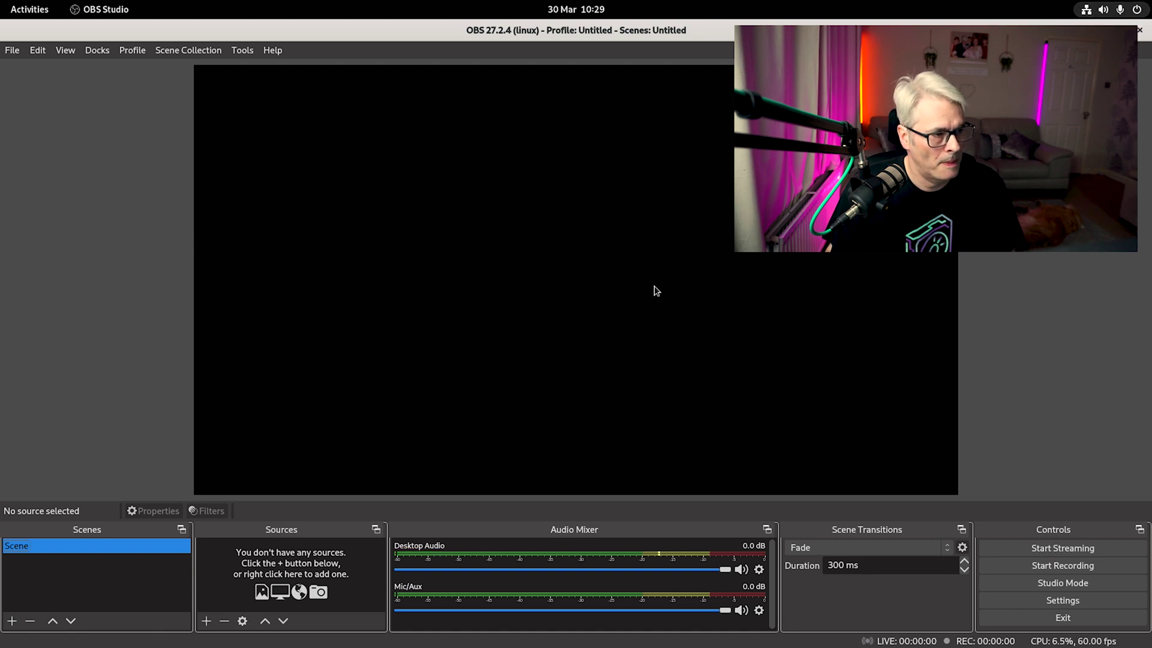
{"action": "left_click", "coordinate": [639, 375]}
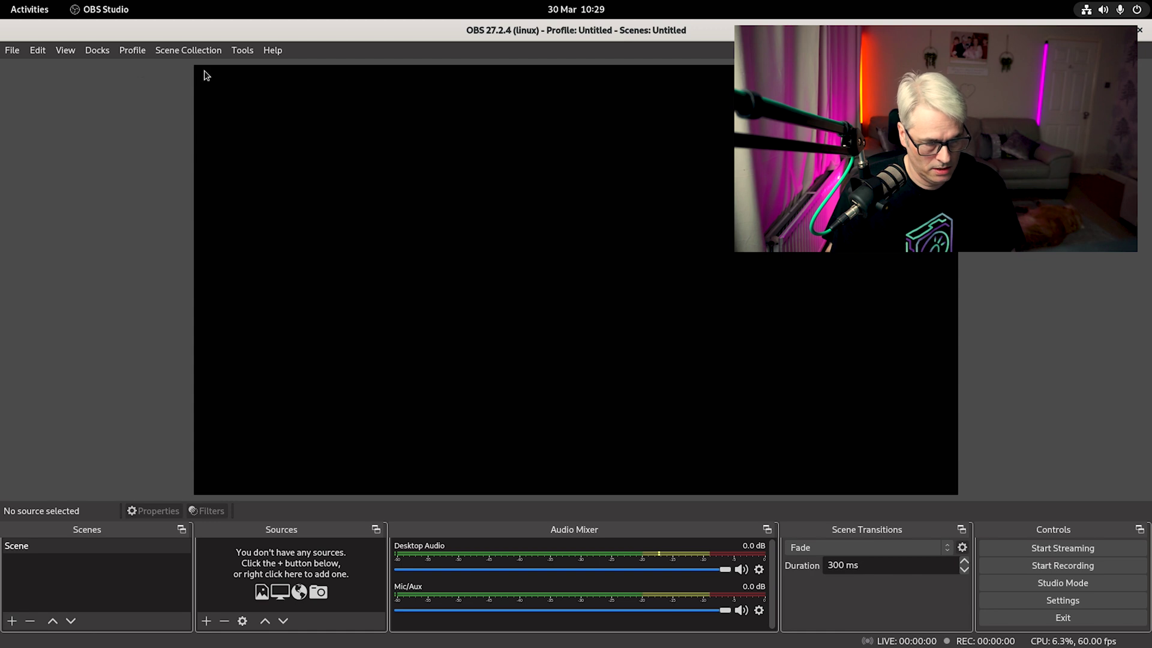
{"action": "left_click", "coordinate": [13, 54]}
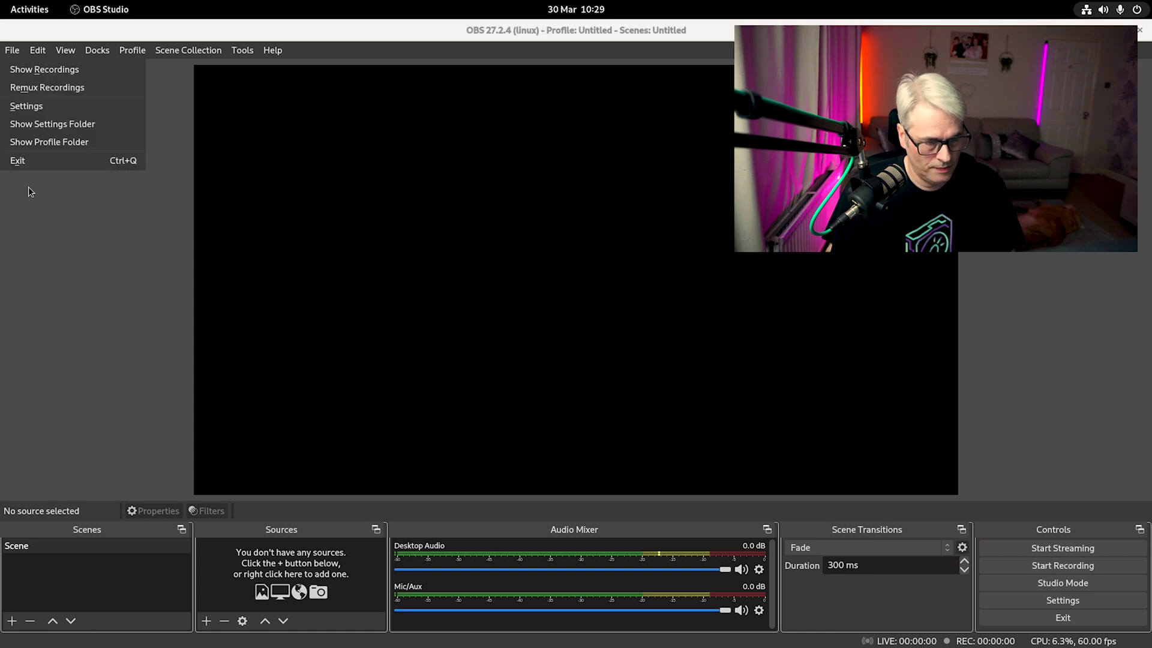
{"action": "left_click", "coordinate": [39, 163]}
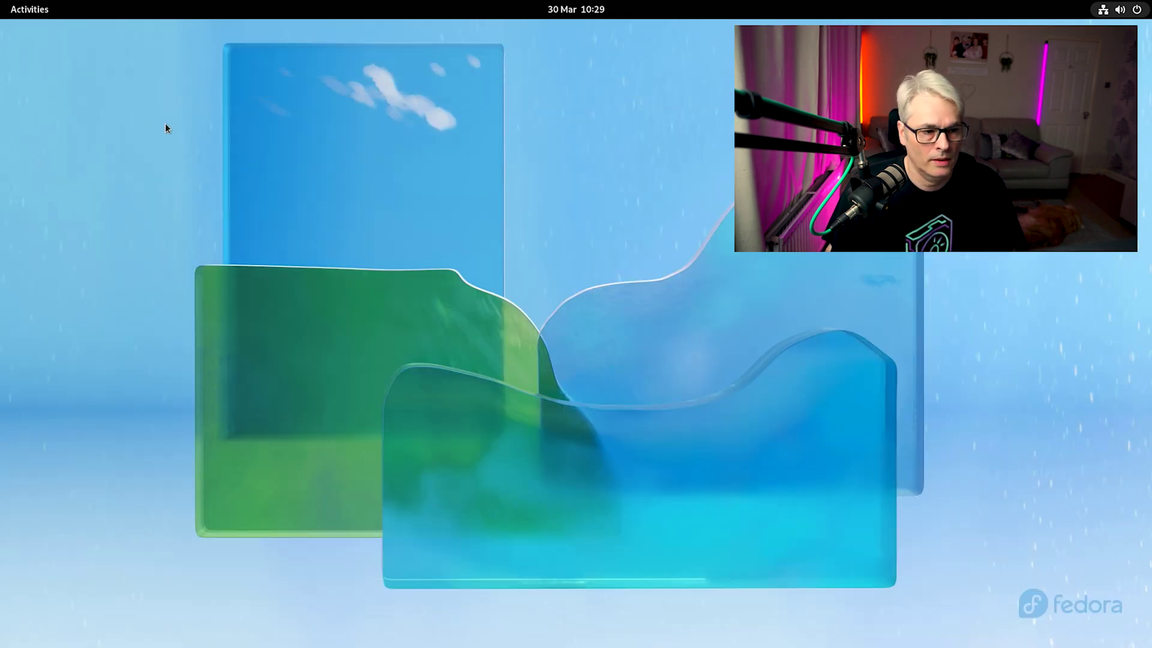
{"action": "left_click", "coordinate": [42, 10]}
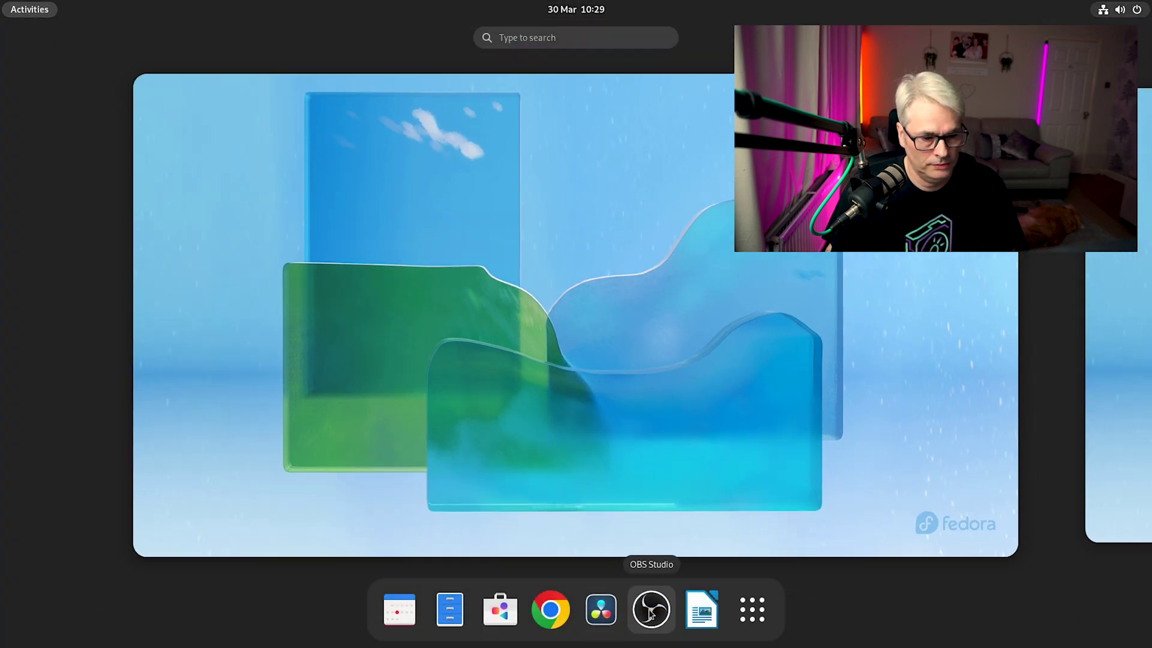
- Browse the application grid pages, then launch LibreOffice Writer from the dash
{"action": "left_click", "coordinate": [744, 619]}
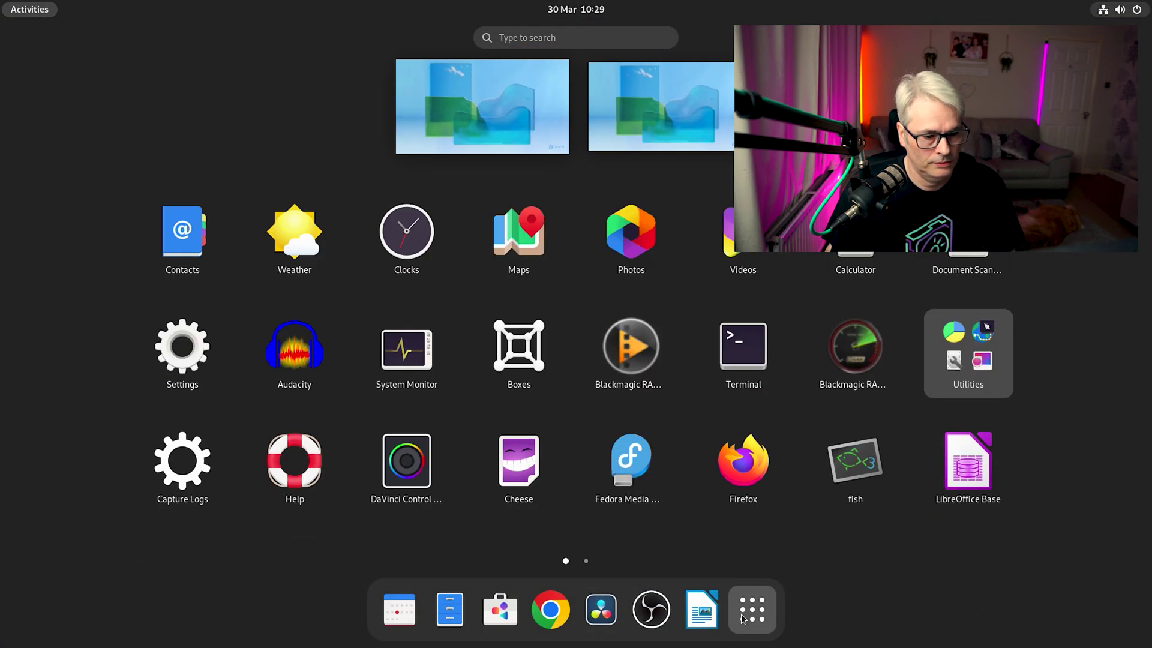
{"action": "scroll", "coordinate": [855, 454], "scroll_direction": "down", "scroll_amount": 1}
{"action": "scroll", "coordinate": [853, 450], "scroll_direction": "up", "scroll_amount": 1}
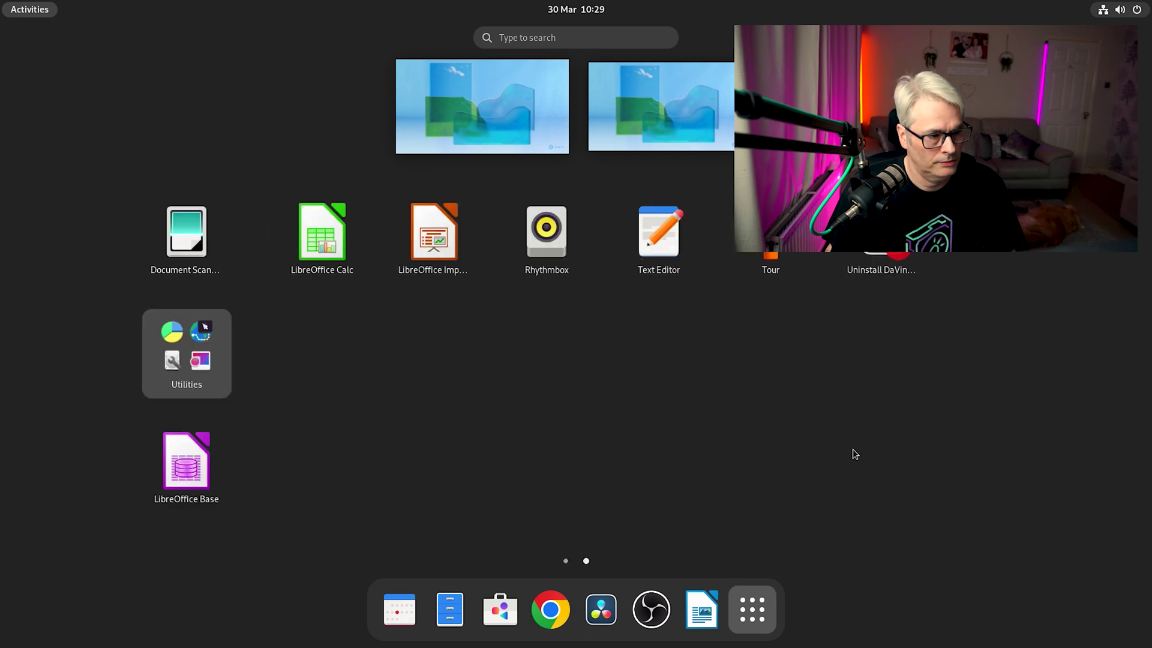
{"action": "left_click", "coordinate": [703, 610]}
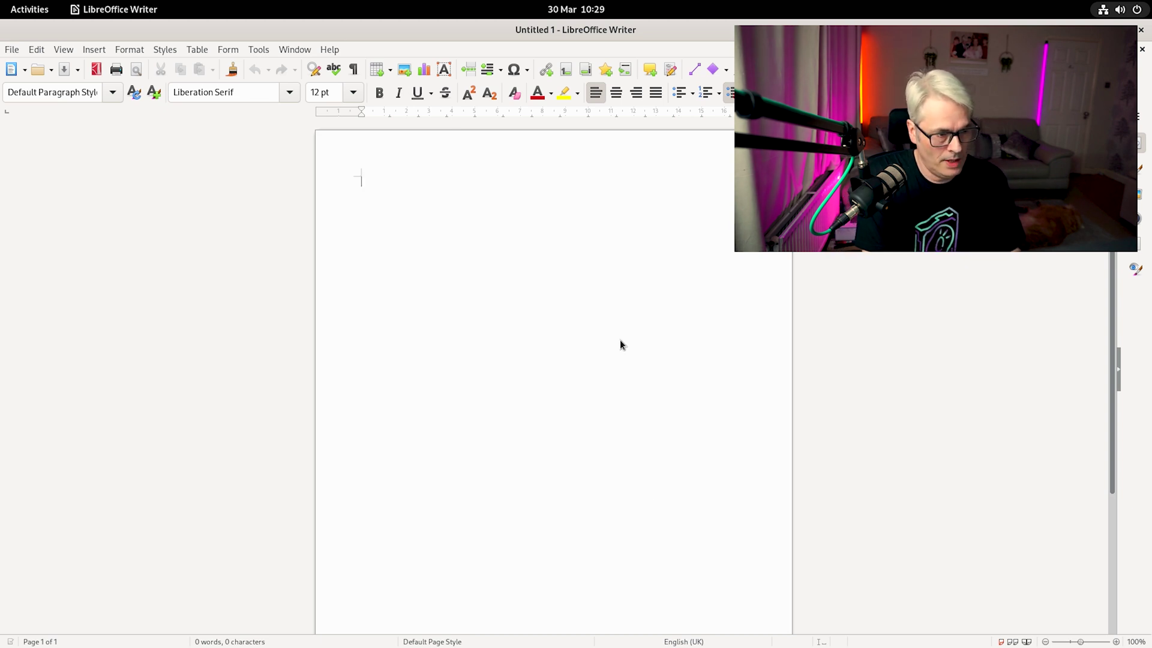
- Type 'hello world!', check version 7.3.1.3 in Help > About, then close Writer without saving
{"action": "type", "text": "hello world"}
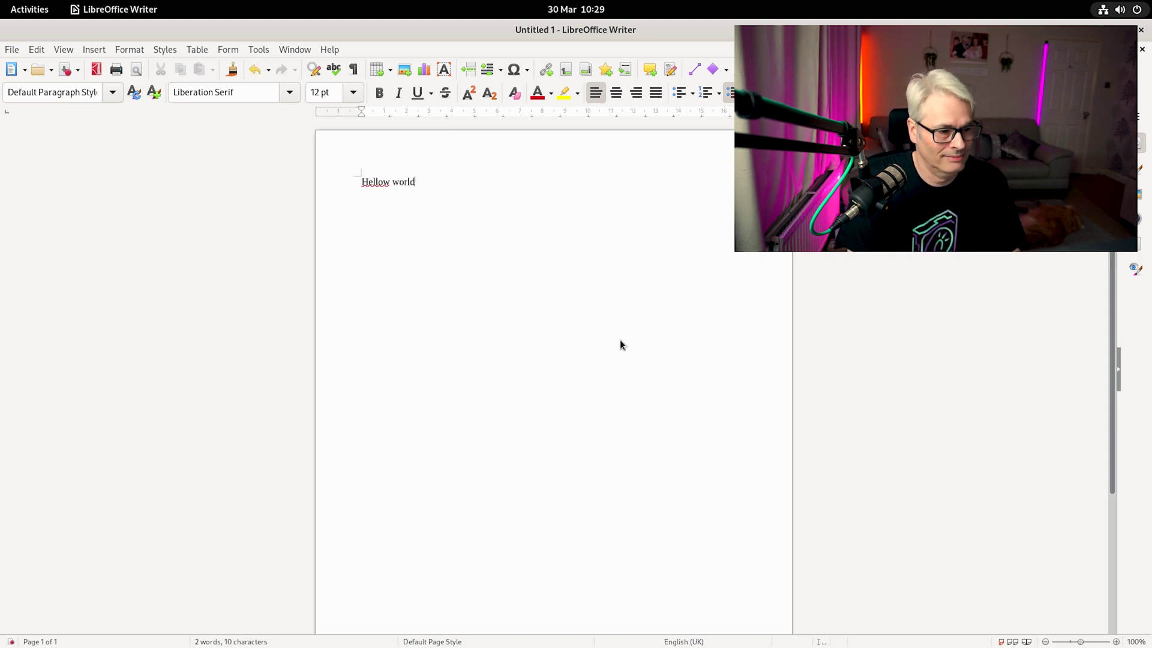
{"action": "type", "text": "!"}
{"action": "left_click", "coordinate": [330, 49]}
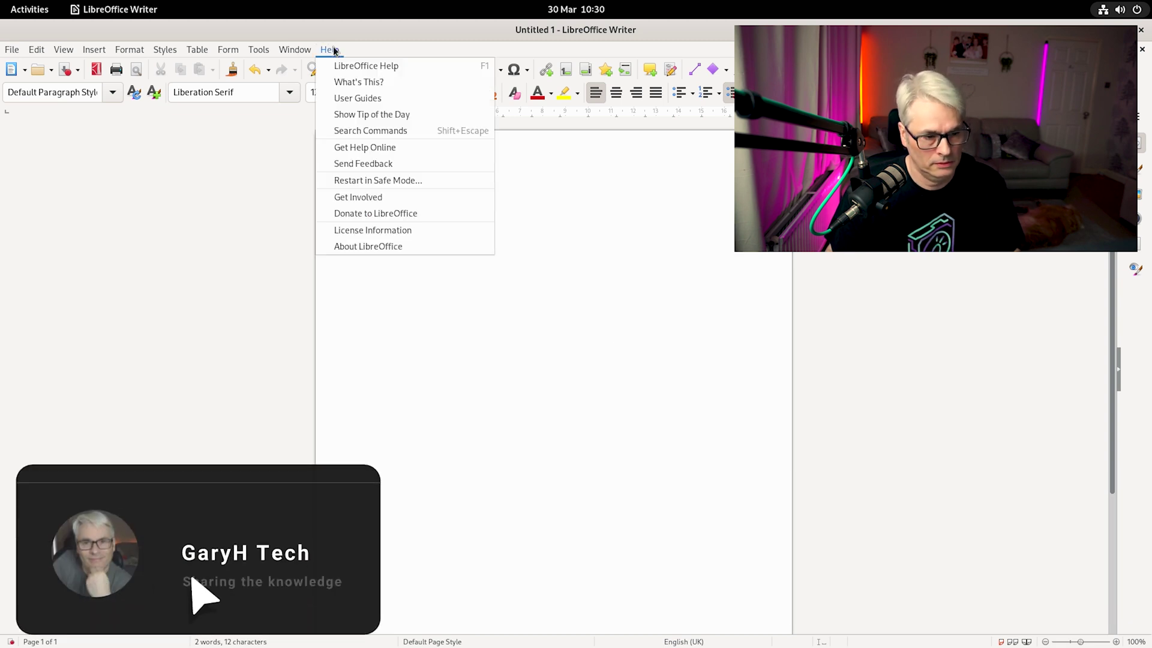
{"action": "left_click", "coordinate": [372, 246]}
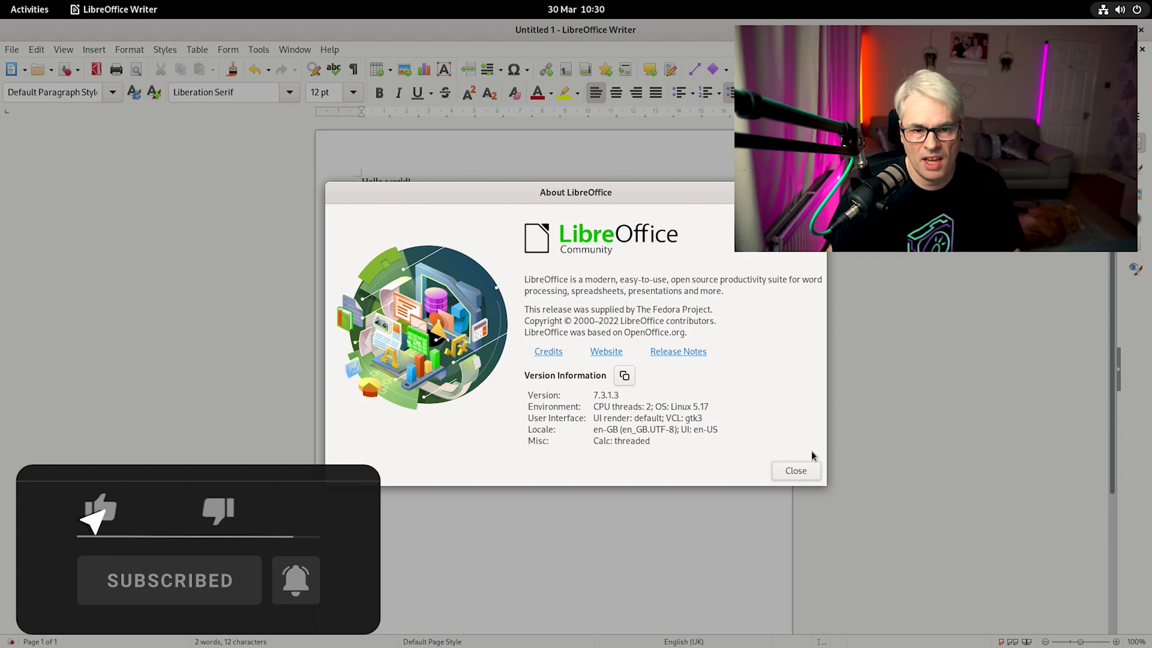
{"action": "left_click", "coordinate": [796, 471]}
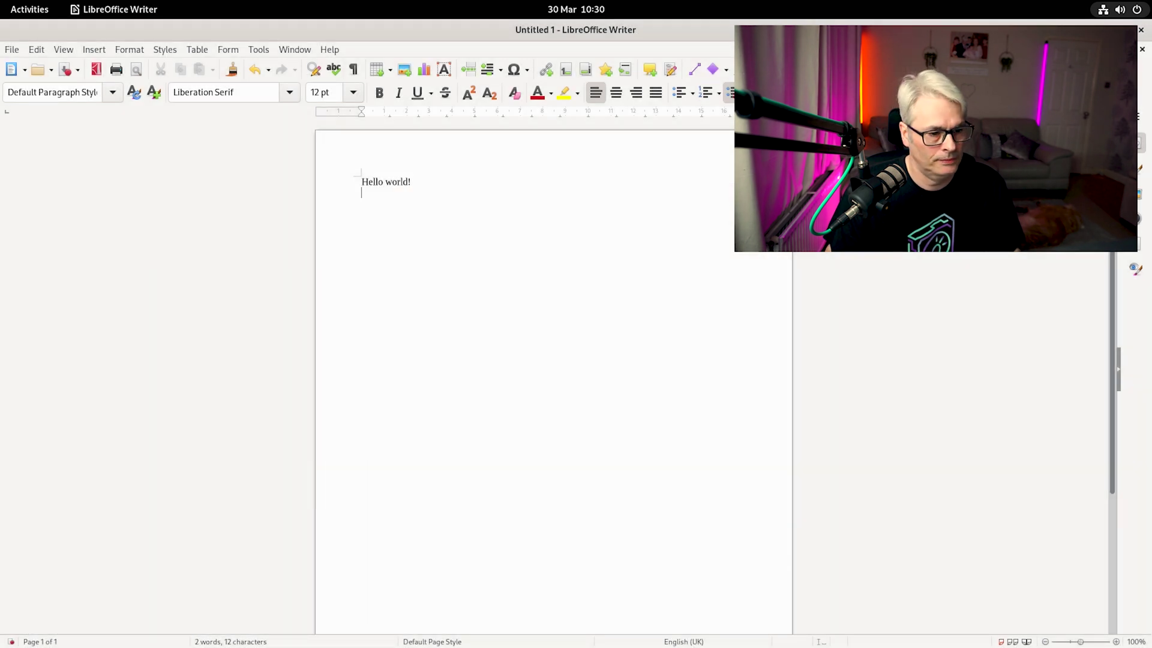
{"action": "left_click", "coordinate": [1140, 31]}
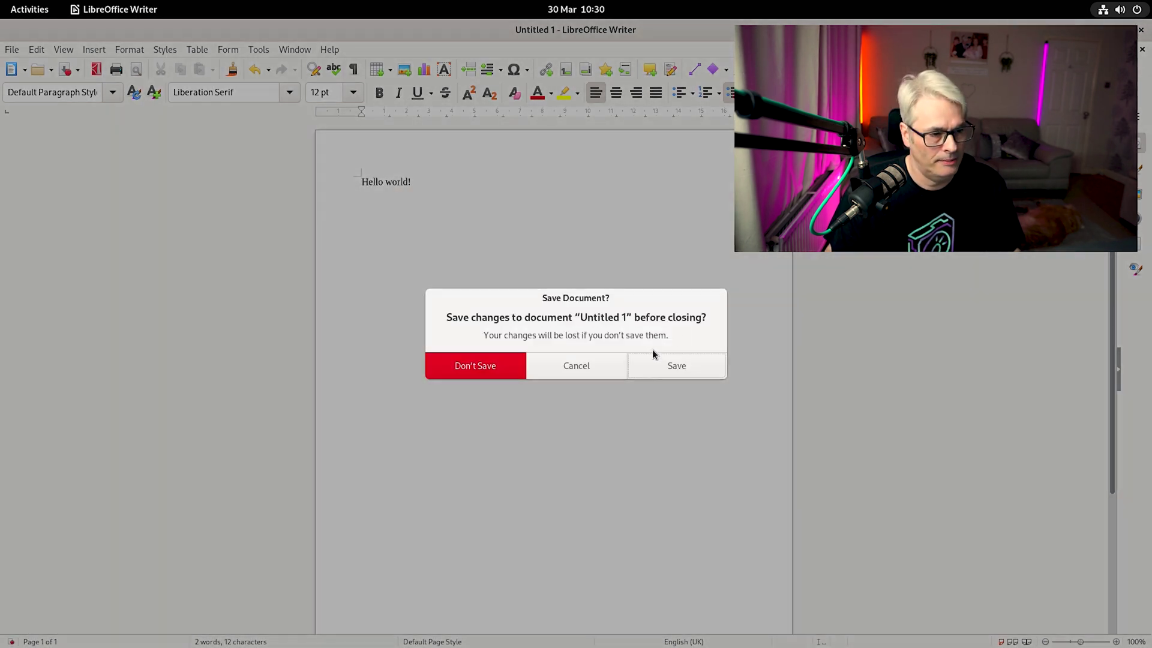
{"action": "left_click", "coordinate": [472, 366]}
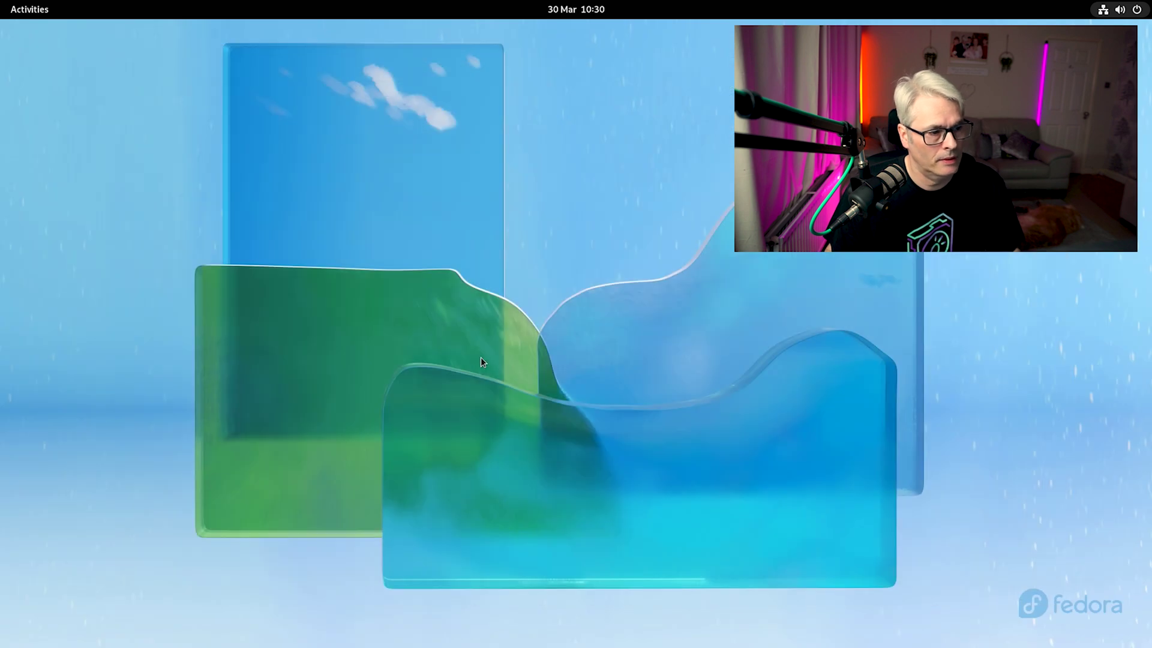
- Launch DaVinci Resolve from the dash, then return to the Activities overview
{"action": "left_click", "coordinate": [29, 9]}
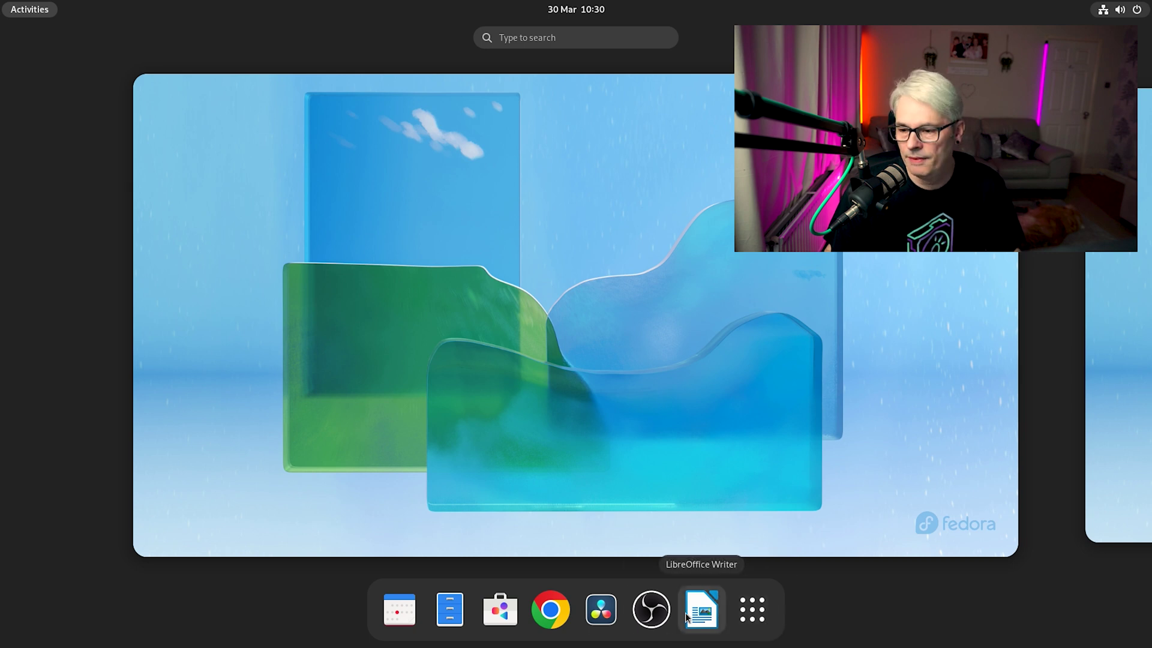
{"action": "left_click", "coordinate": [601, 610]}
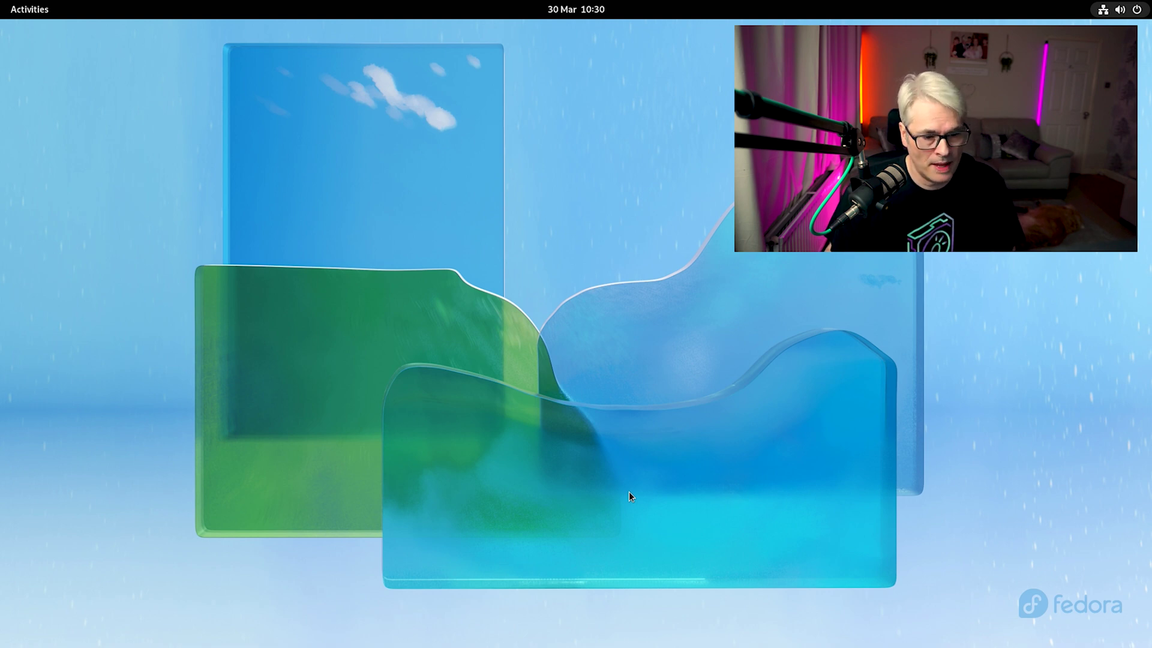
{"action": "left_click", "coordinate": [31, 14]}
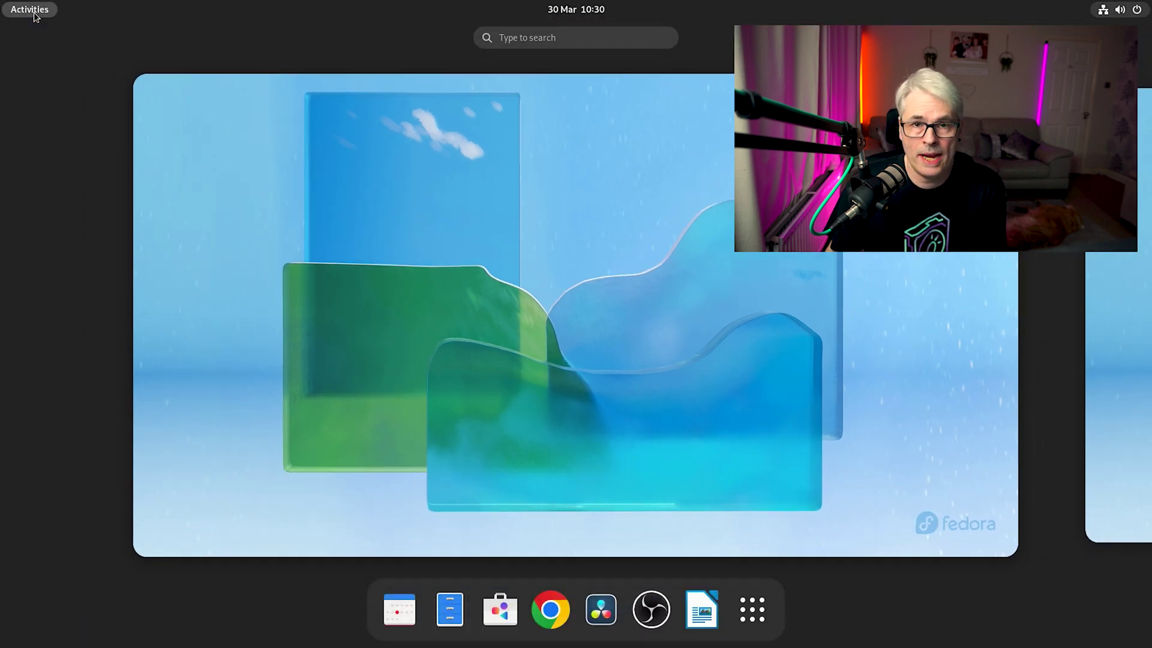
- Flip between both application grid pages, then open GNOME Software
{"action": "left_click", "coordinate": [761, 620]}
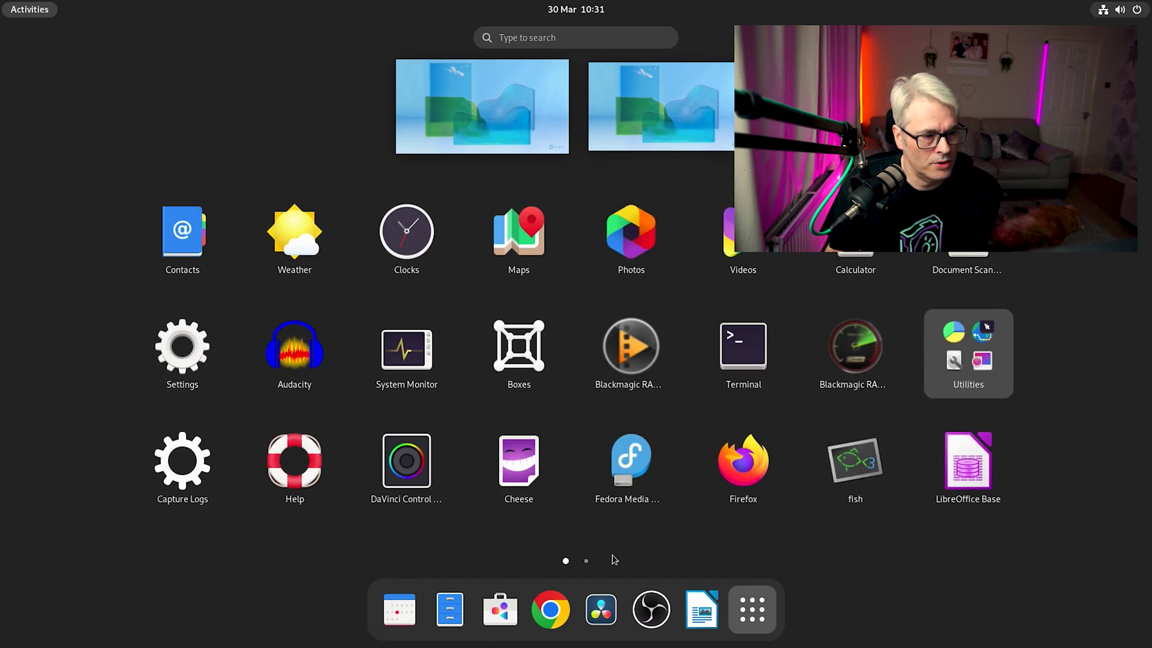
{"action": "left_click", "coordinate": [586, 561]}
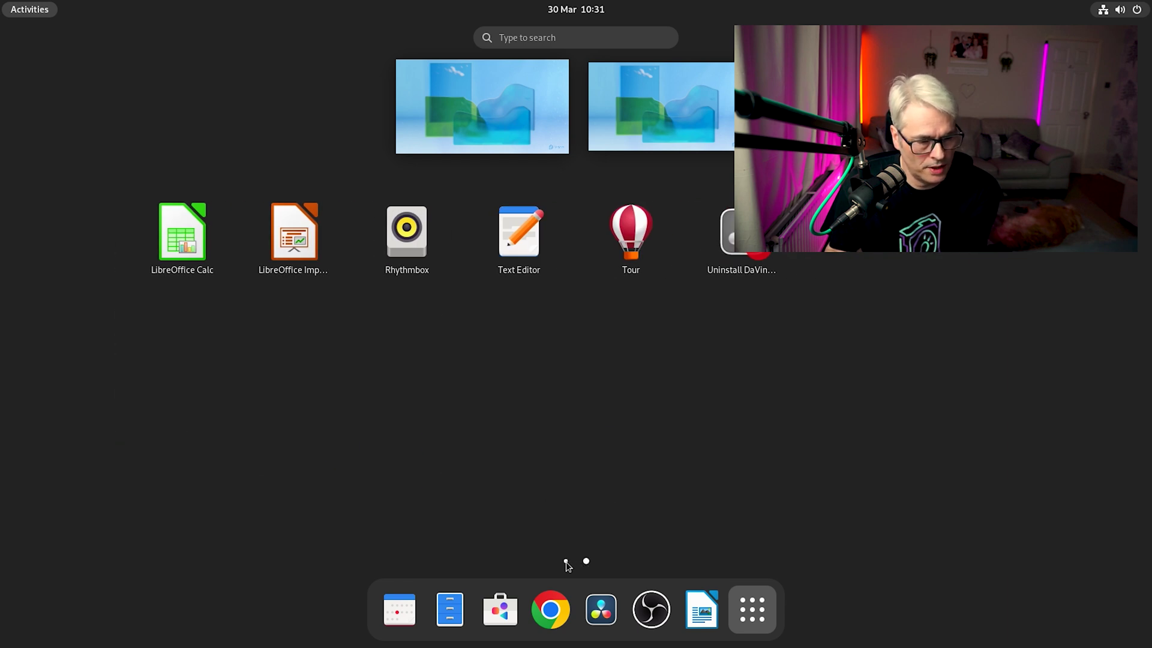
{"action": "left_click", "coordinate": [566, 562]}
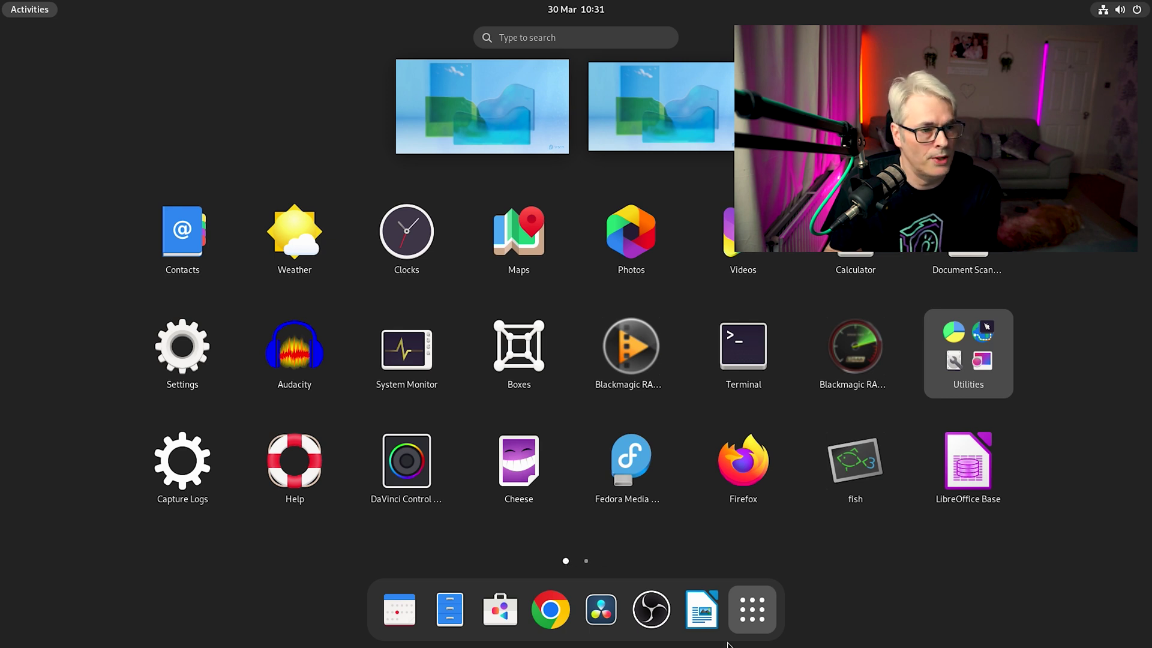
{"action": "left_click", "coordinate": [500, 609]}
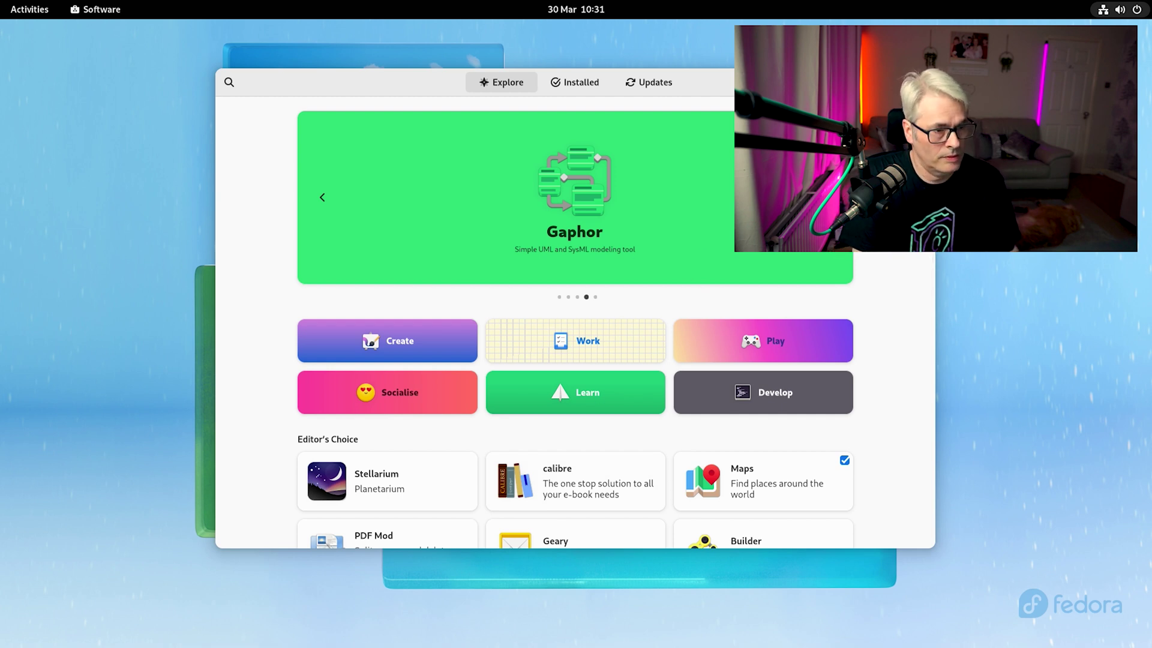
- Search for vlc, view VLC's details and screenshots, and return to the results
{"action": "left_click", "coordinate": [229, 82]}
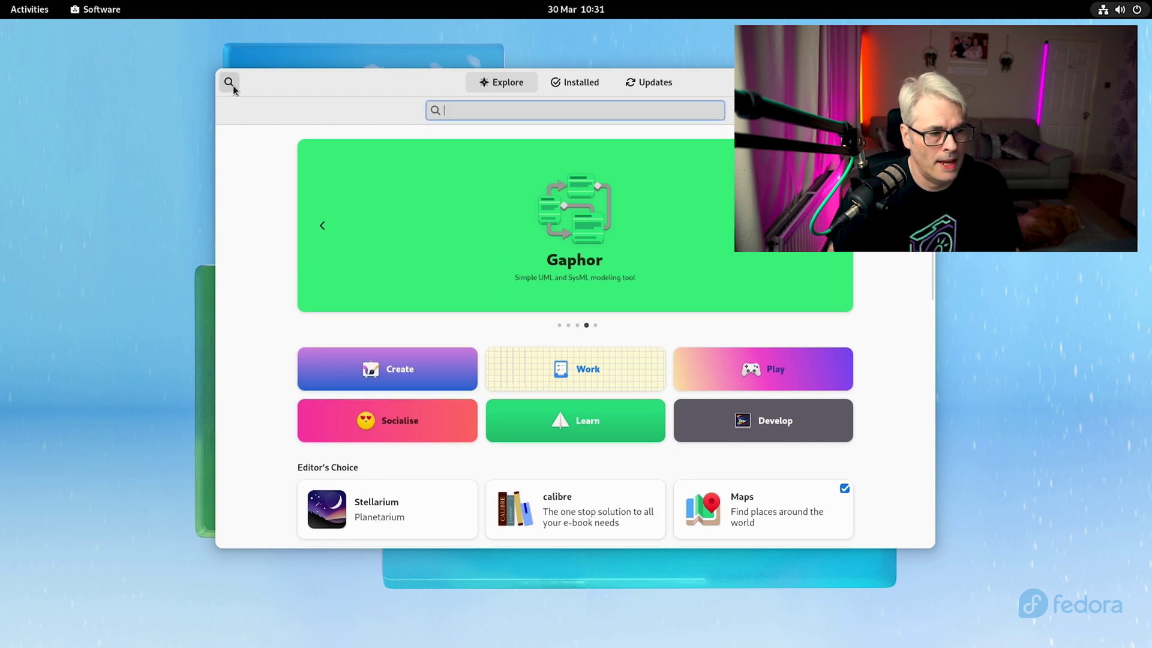
{"action": "type", "text": "vl"}
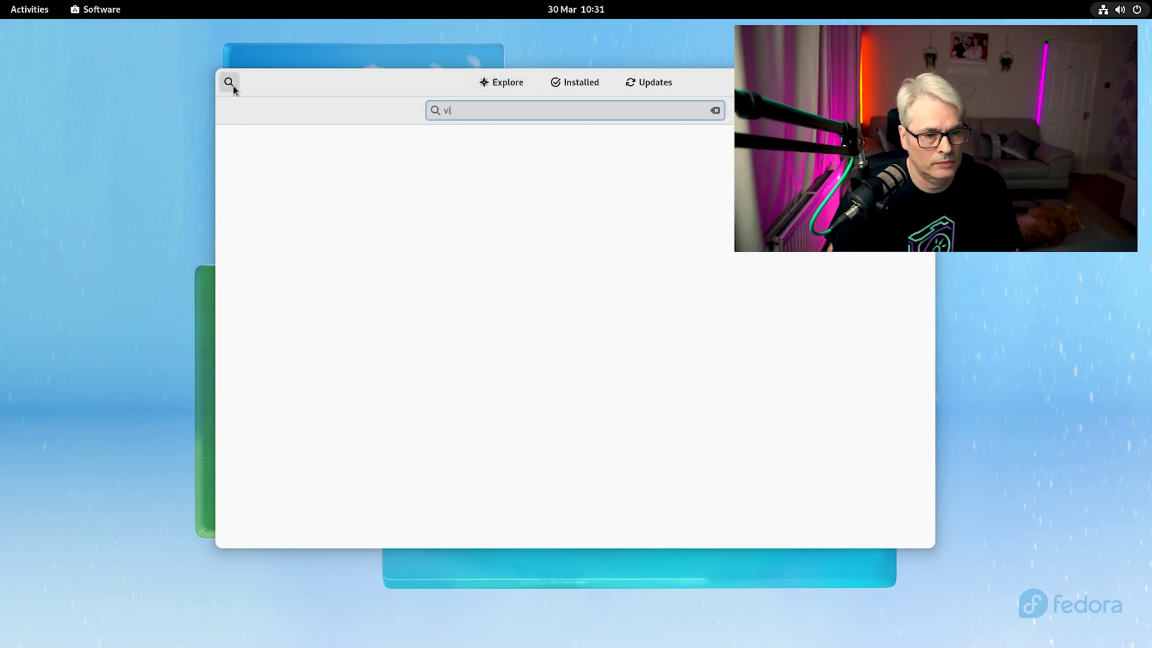
{"action": "type", "text": "c"}
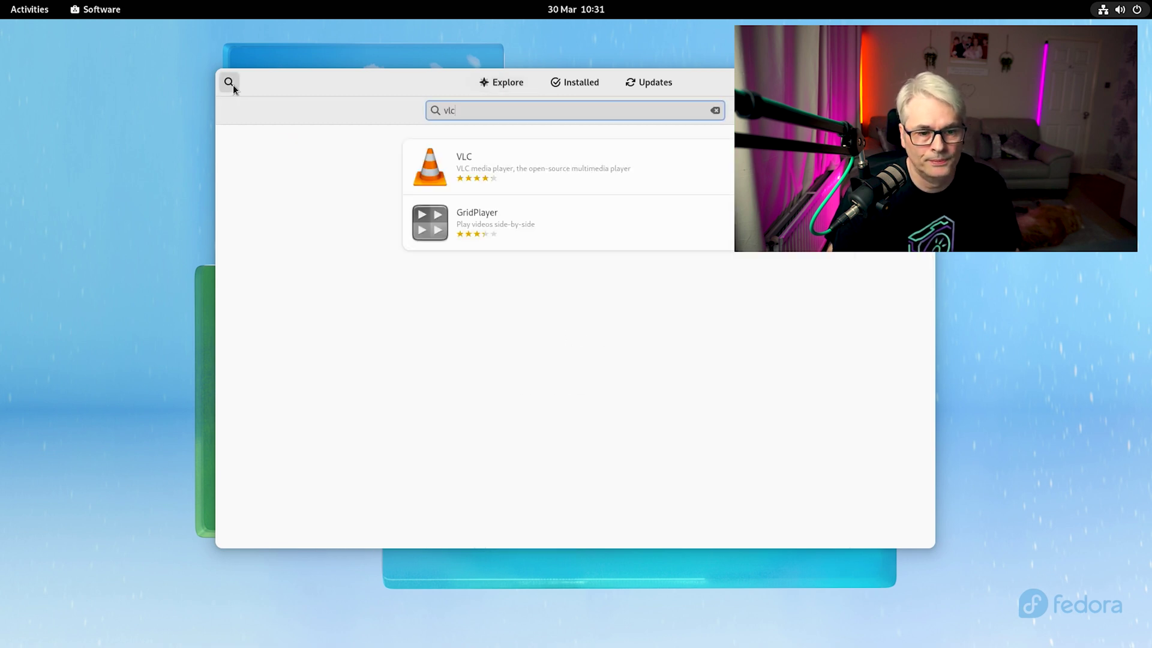
{"action": "left_click", "coordinate": [682, 163]}
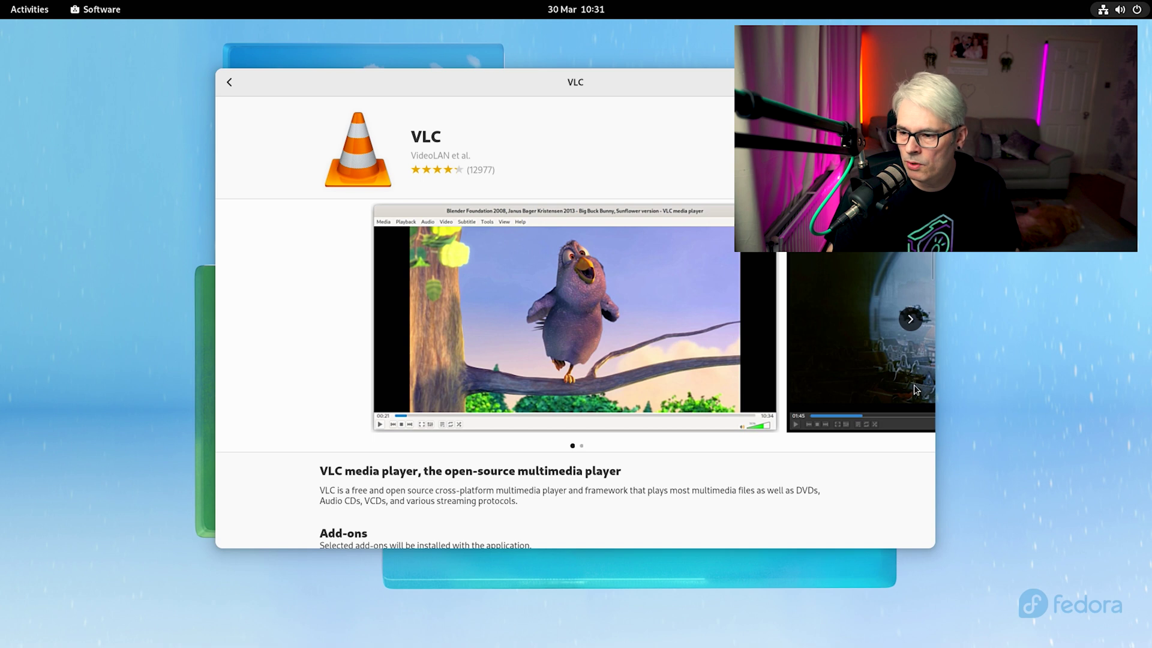
{"action": "left_click", "coordinate": [910, 319]}
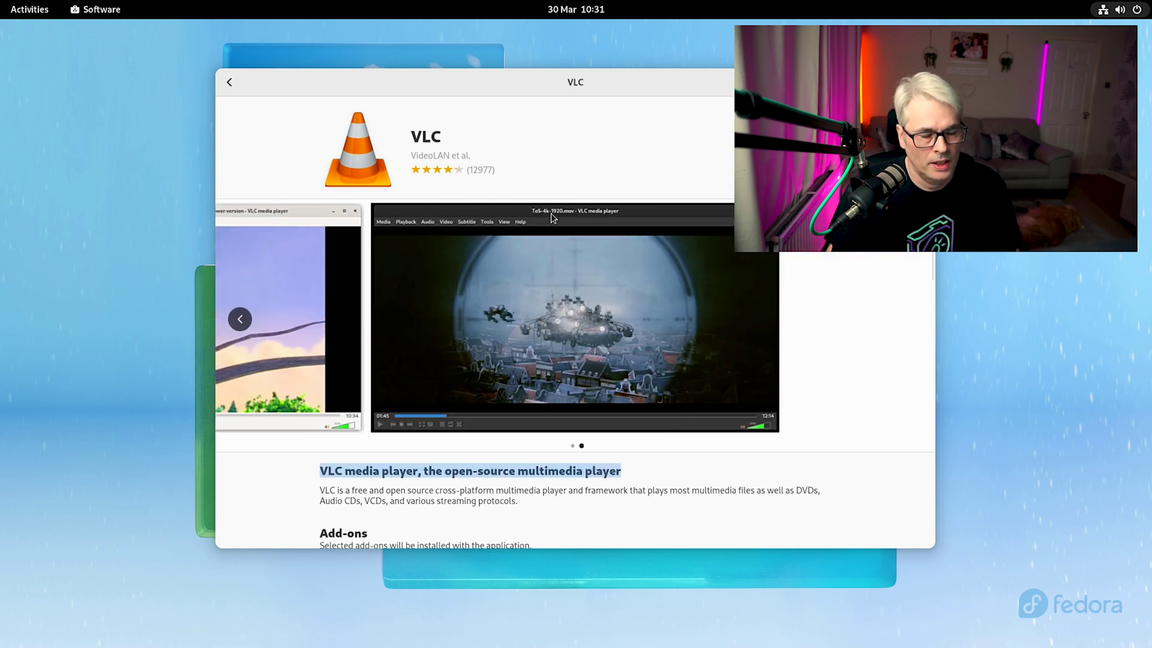
{"action": "left_click", "coordinate": [236, 85]}
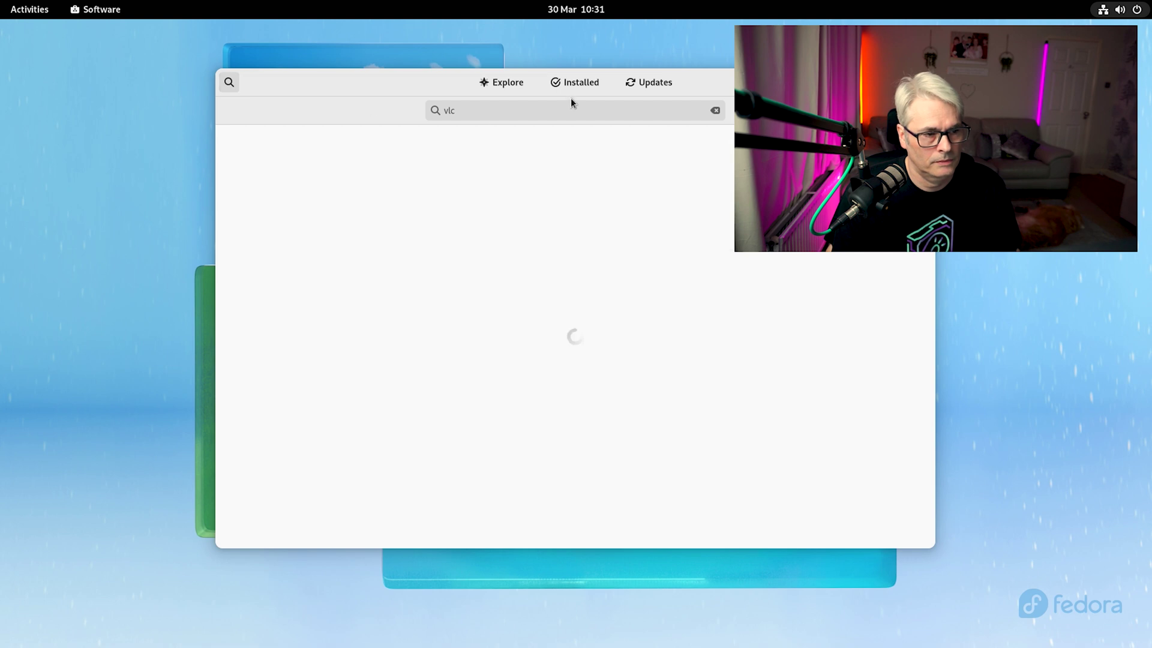
- Check the Updates page, then scroll through the Explore page's featured apps
{"action": "left_click", "coordinate": [646, 87]}
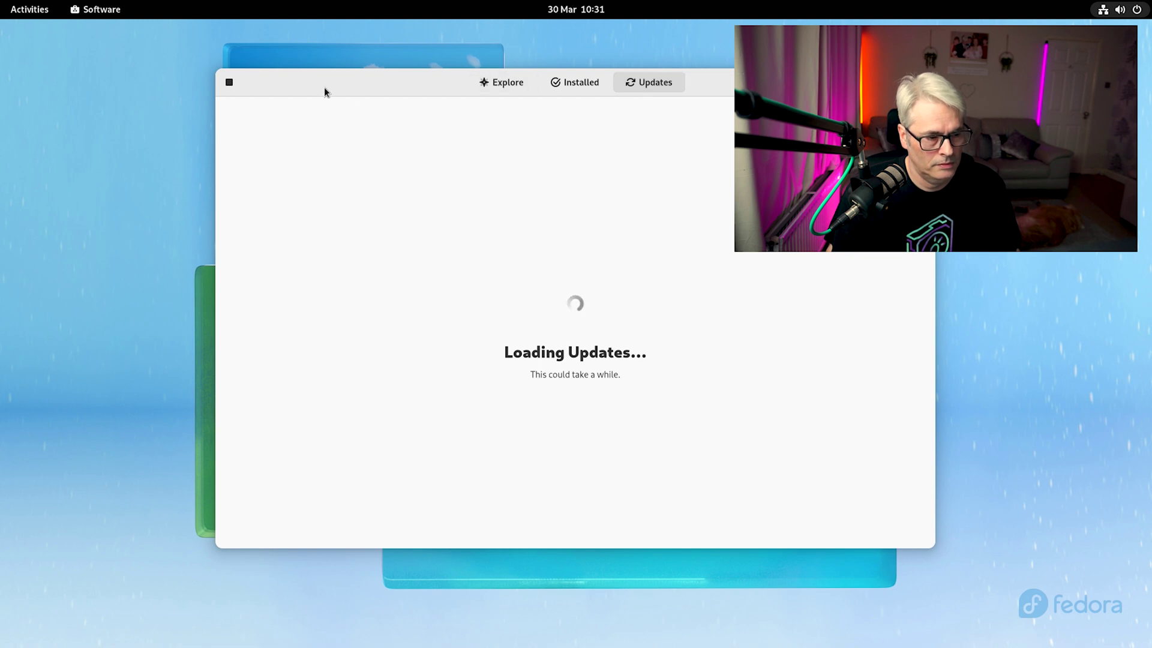
{"action": "left_click", "coordinate": [497, 84]}
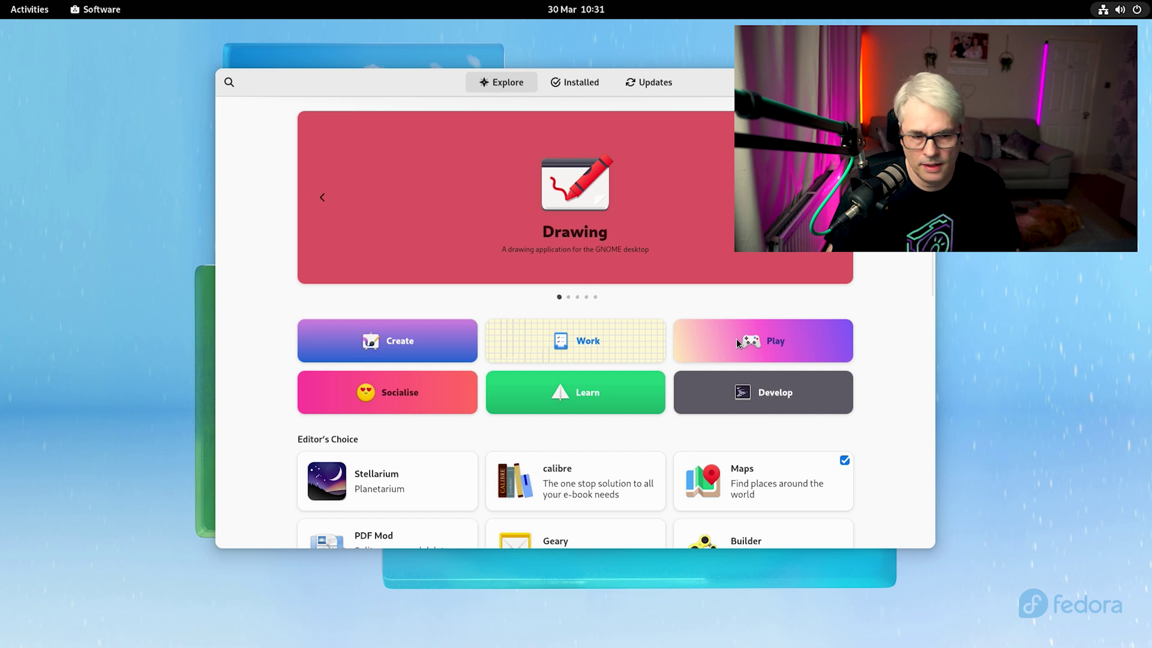
{"action": "scroll", "coordinate": [736, 339], "scroll_direction": "down", "scroll_amount": 5}
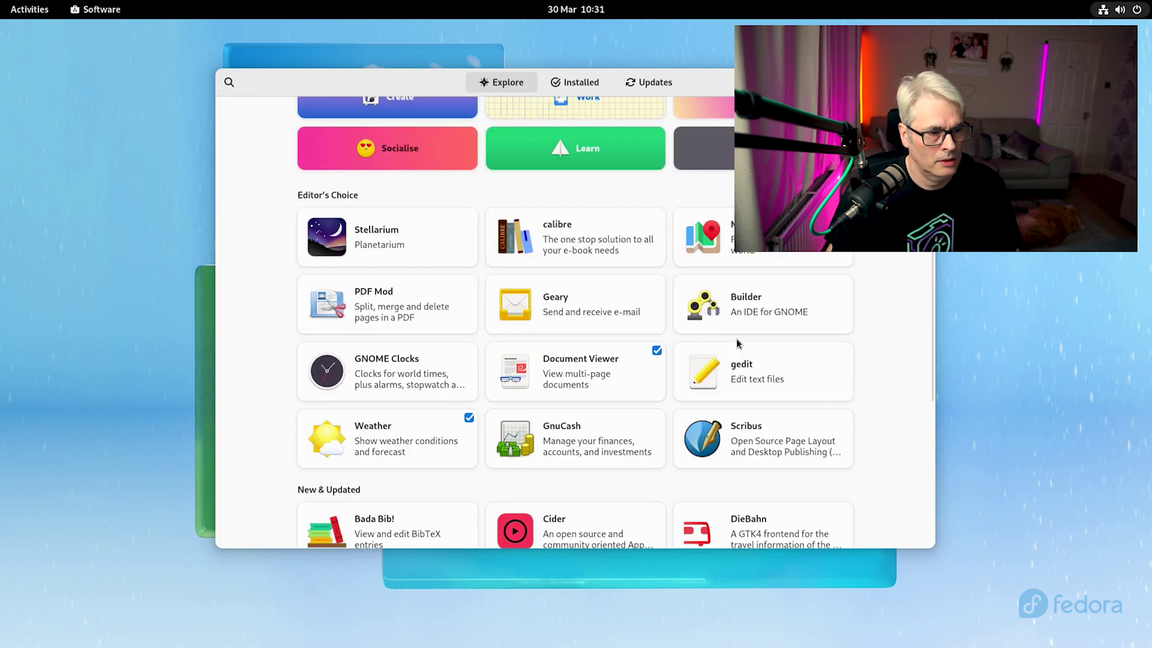
{"action": "scroll", "coordinate": [736, 339], "scroll_direction": "down", "scroll_amount": 7}
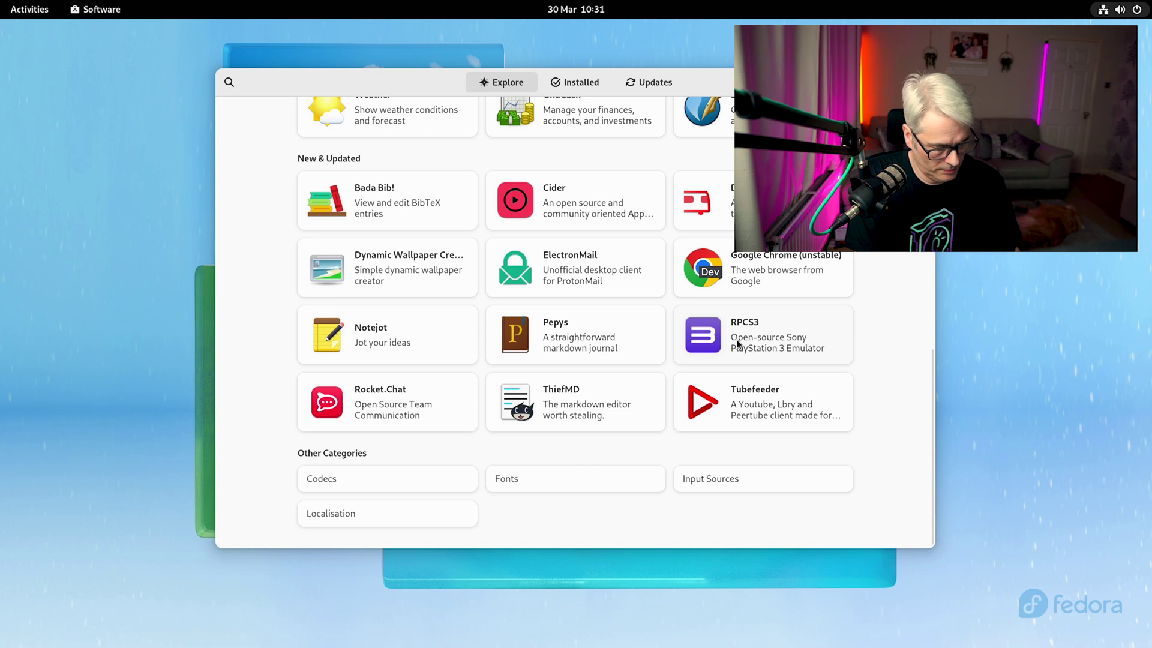
{"action": "scroll", "coordinate": [678, 276], "scroll_direction": "up", "scroll_amount": 12}
- Search GNOME Software for 'kdenlive', view Kdenlive's details page, then go back to the results
{"action": "type", "text": "kdenli"}
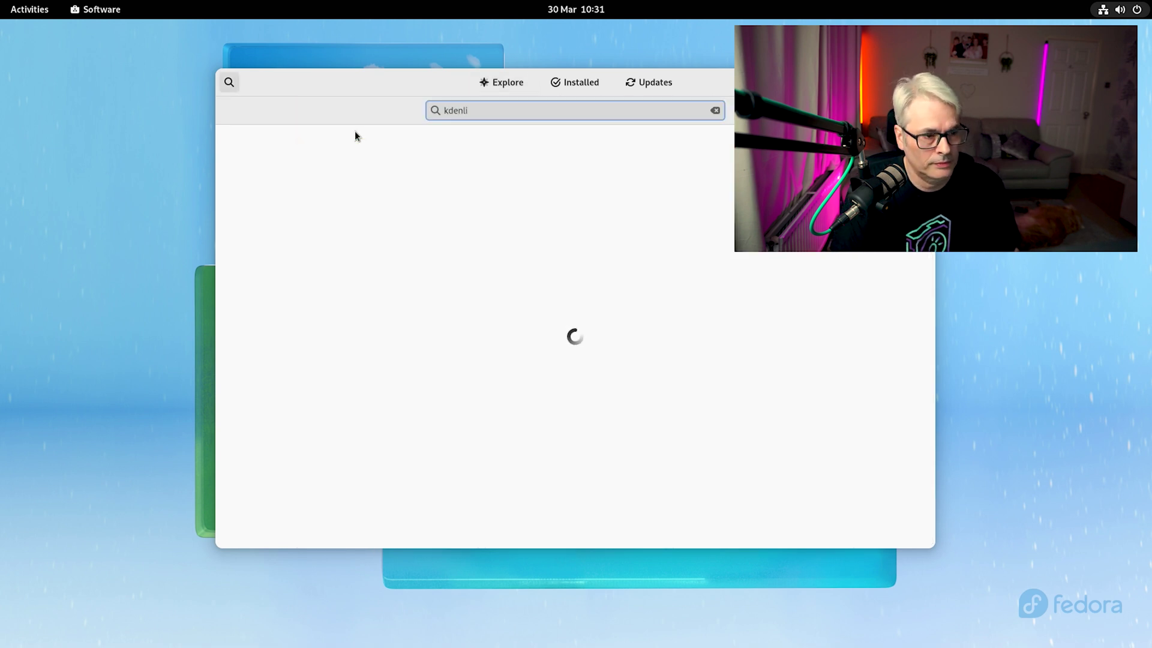
{"action": "type", "text": "ve"}
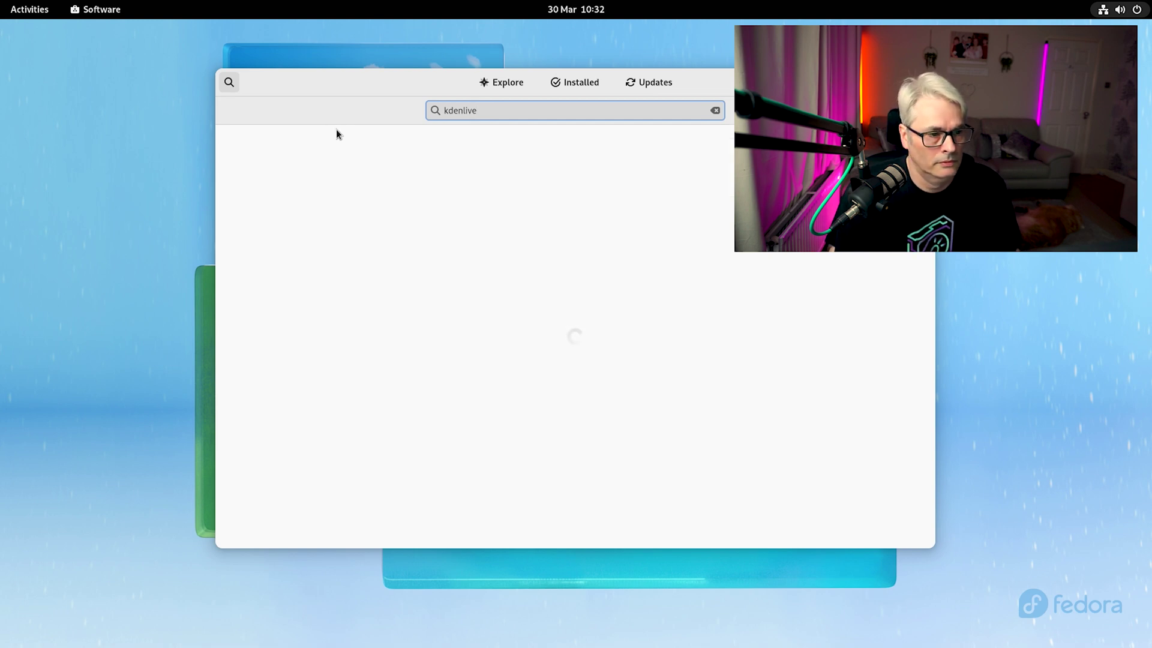
{"action": "left_click", "coordinate": [585, 167]}
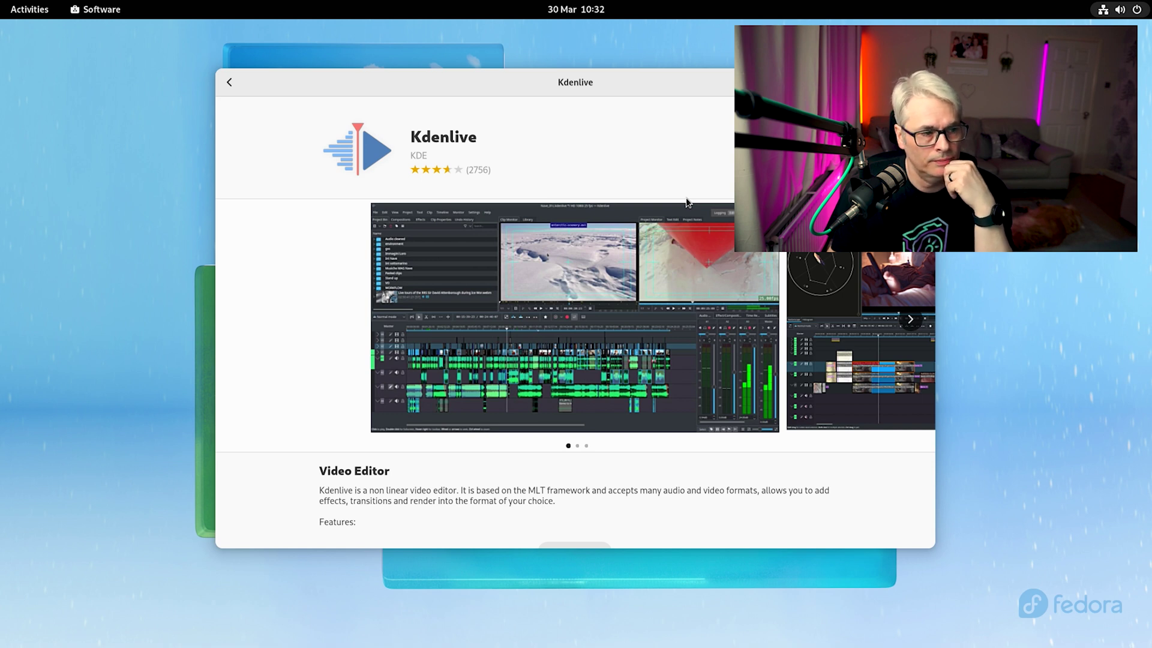
{"action": "left_click", "coordinate": [229, 83]}
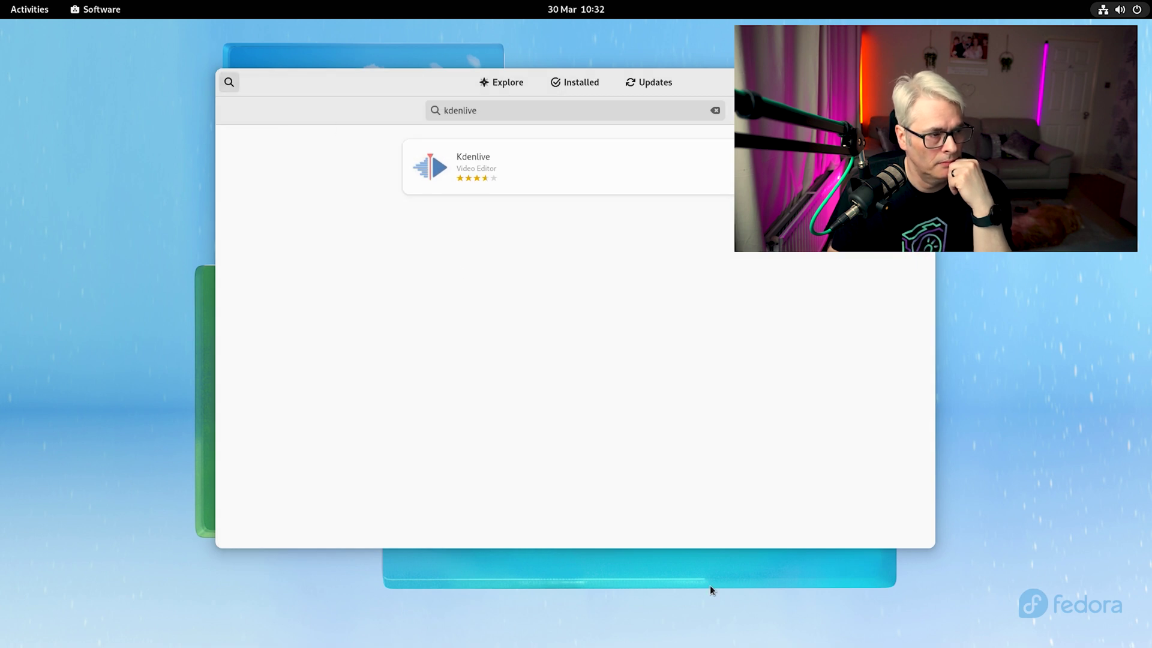
{"action": "left_click", "coordinate": [28, 9]}
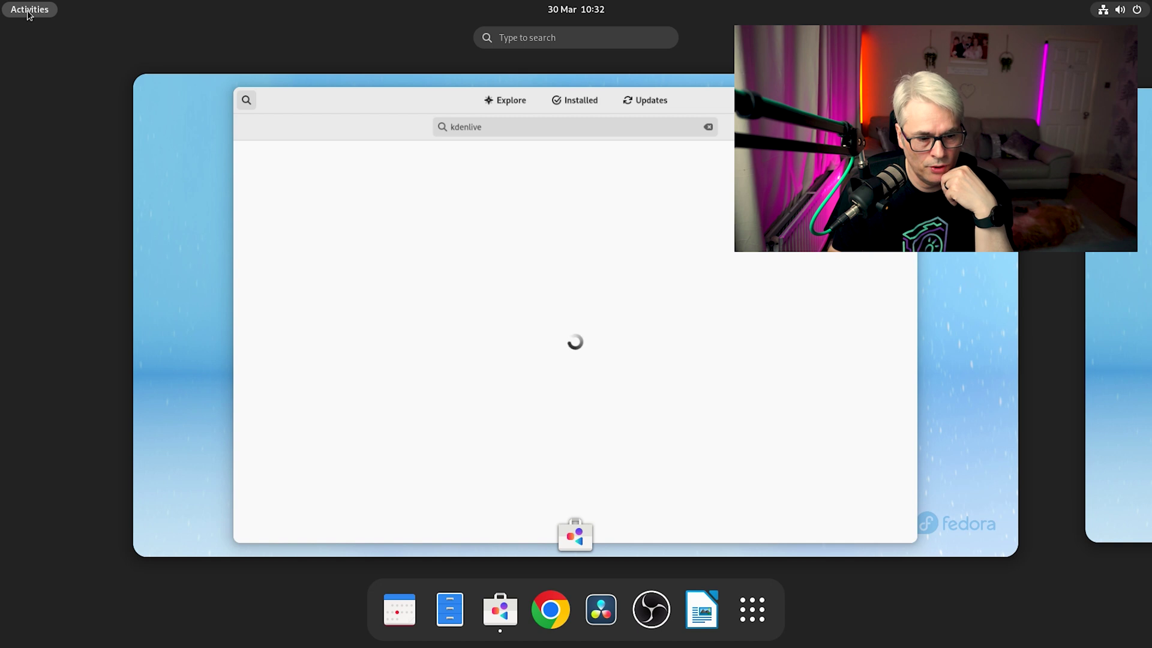
- Launch System Monitor from the applications grid to list running processes
{"action": "left_click", "coordinate": [744, 595]}
{"action": "scroll", "coordinate": [766, 532], "scroll_direction": "down", "scroll_amount": 1}
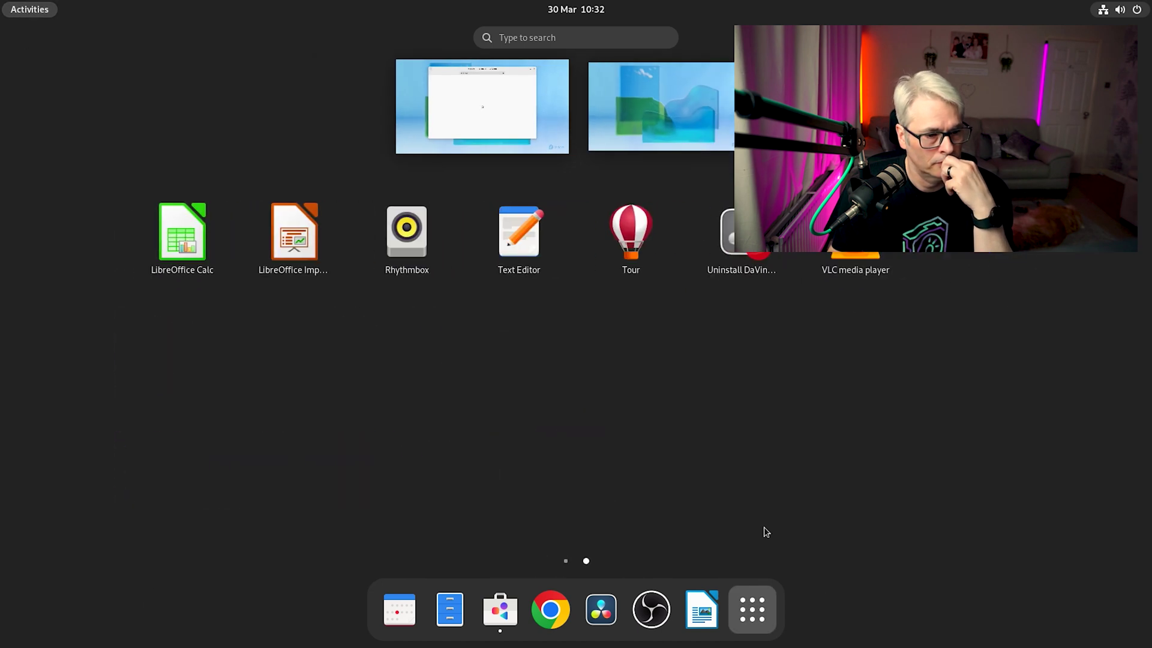
{"action": "scroll", "coordinate": [766, 532], "scroll_direction": "up", "scroll_amount": 1}
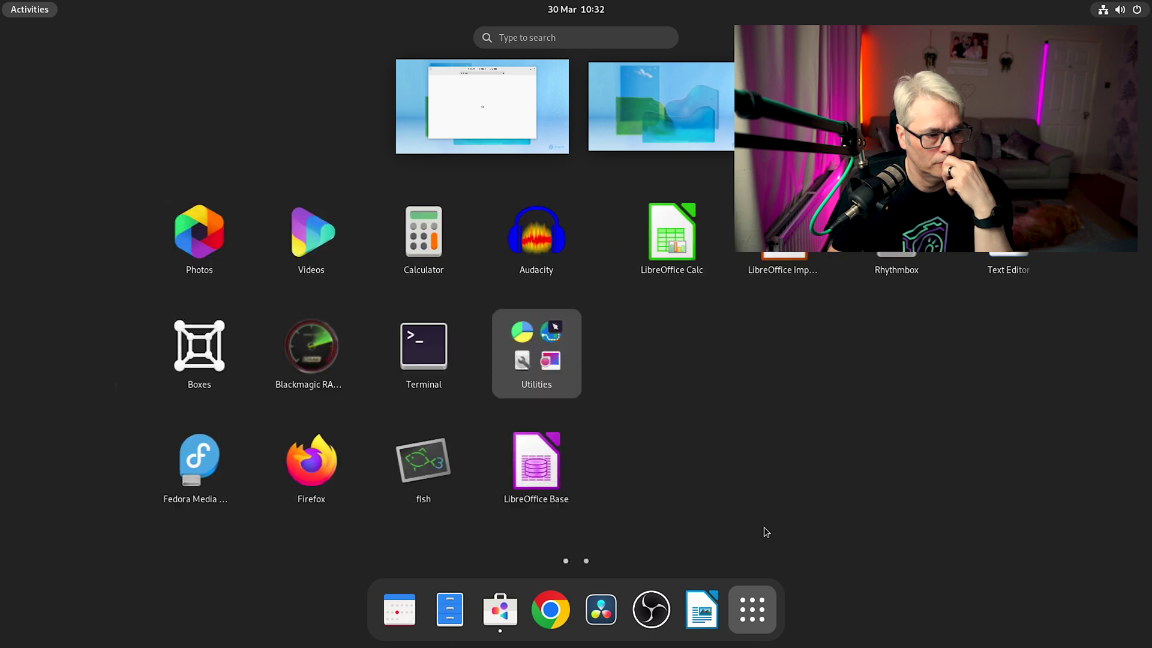
{"action": "scroll", "coordinate": [766, 532], "scroll_direction": "down", "scroll_amount": 1}
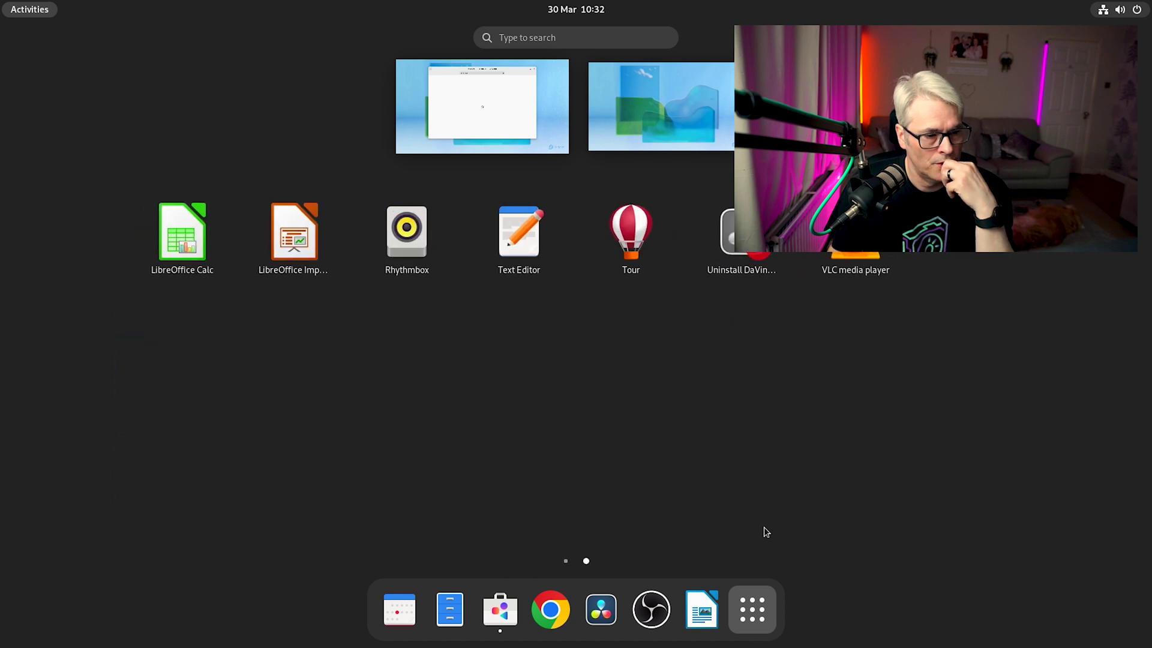
{"action": "scroll", "coordinate": [766, 532], "scroll_direction": "up", "scroll_amount": 1}
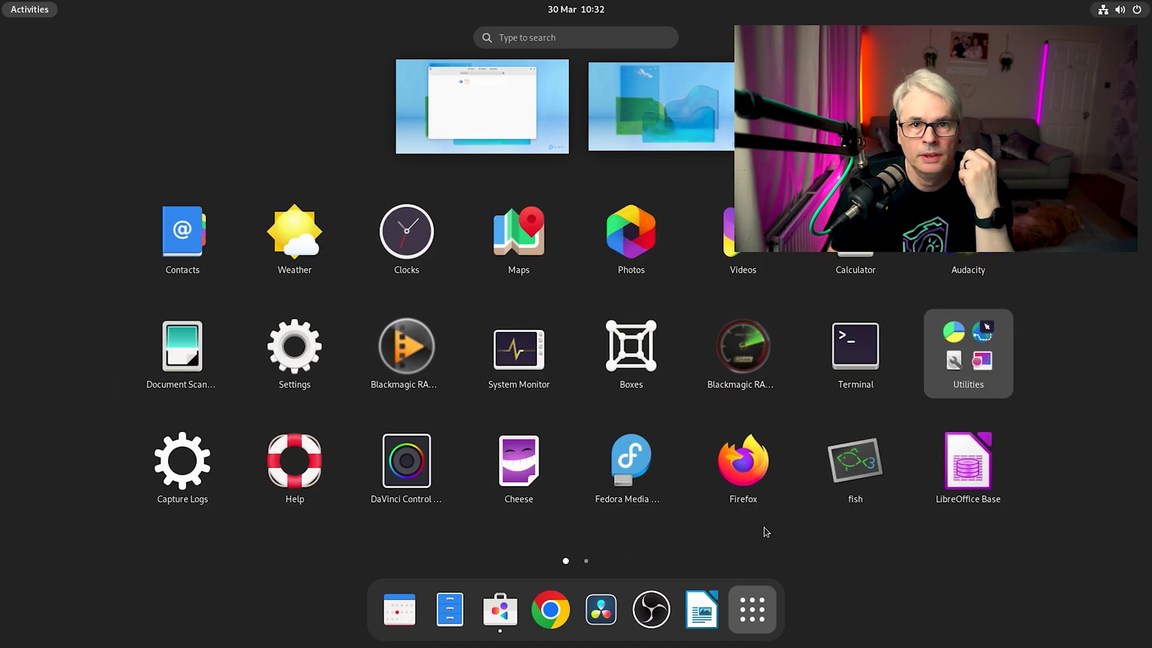
{"action": "left_click", "coordinate": [511, 349]}
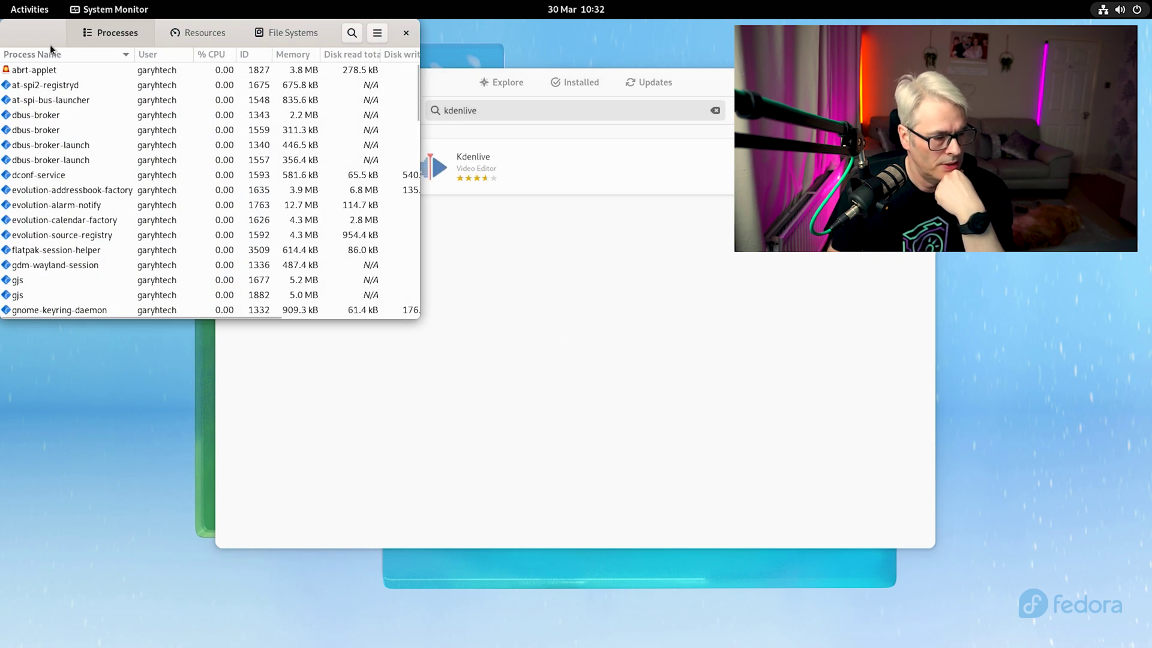
- Open Display Settings and then the full Settings app from the desktop's right-click menu
{"action": "right_click", "coordinate": [118, 440]}
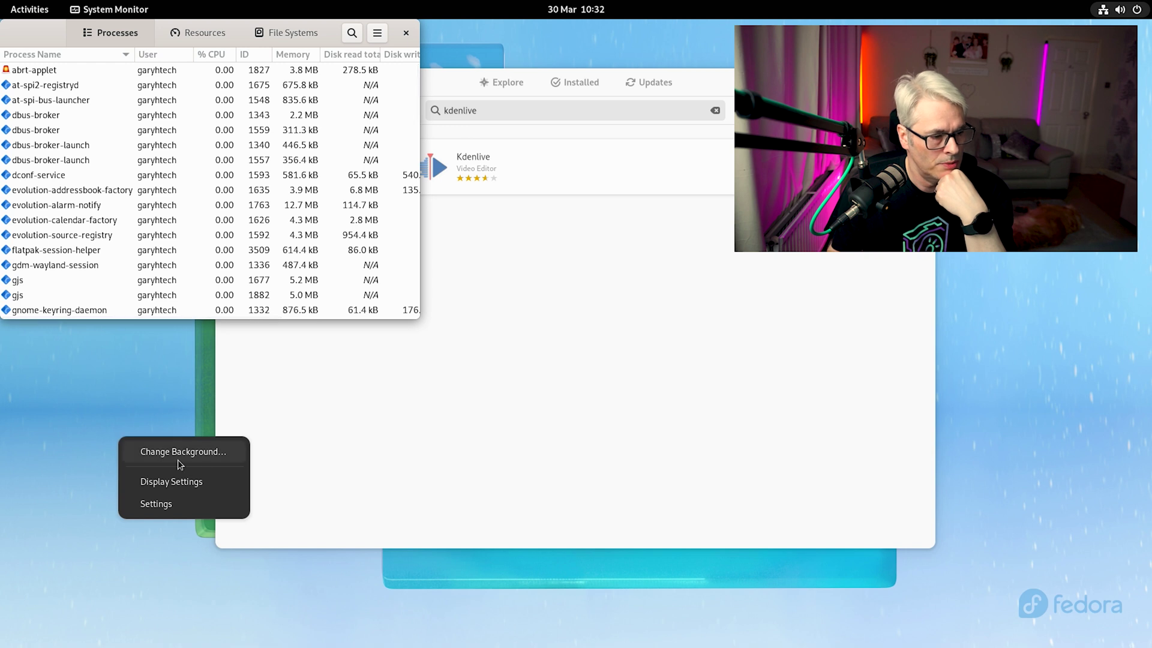
{"action": "left_click", "coordinate": [213, 482]}
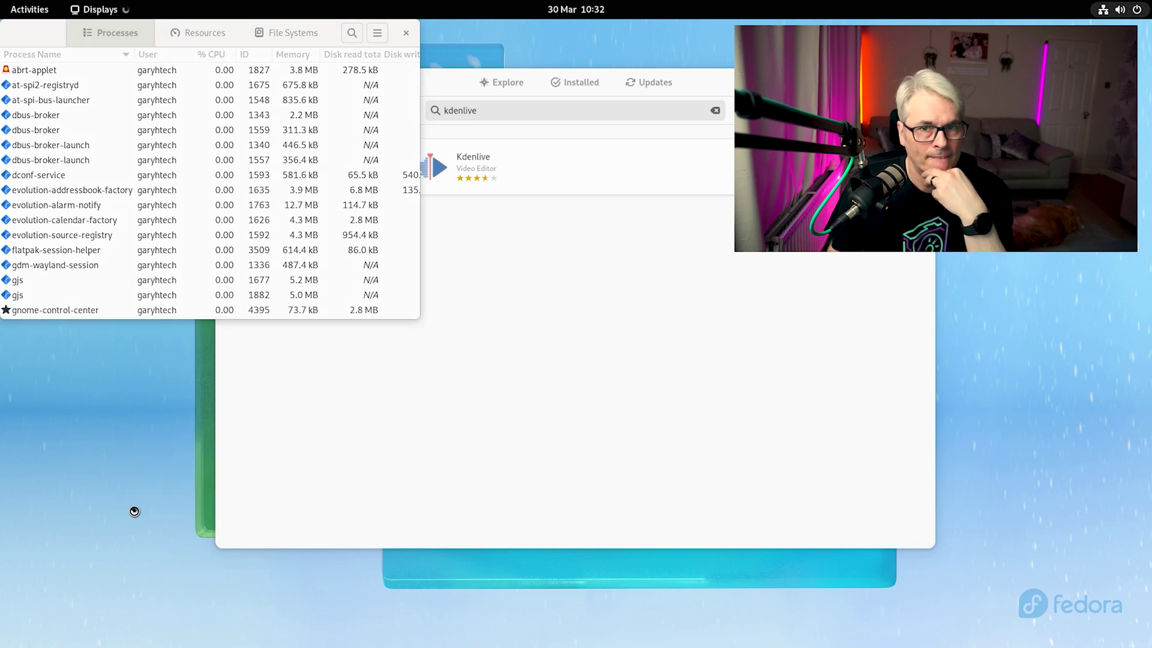
{"action": "right_click", "coordinate": [135, 517]}
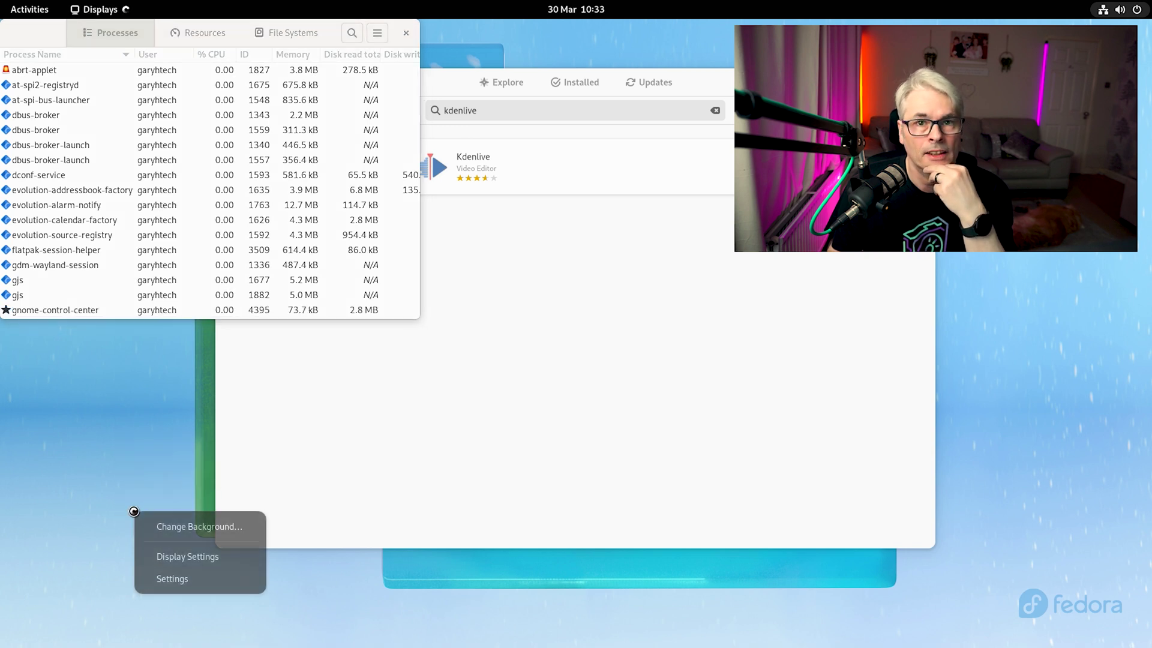
{"action": "left_click", "coordinate": [199, 578]}
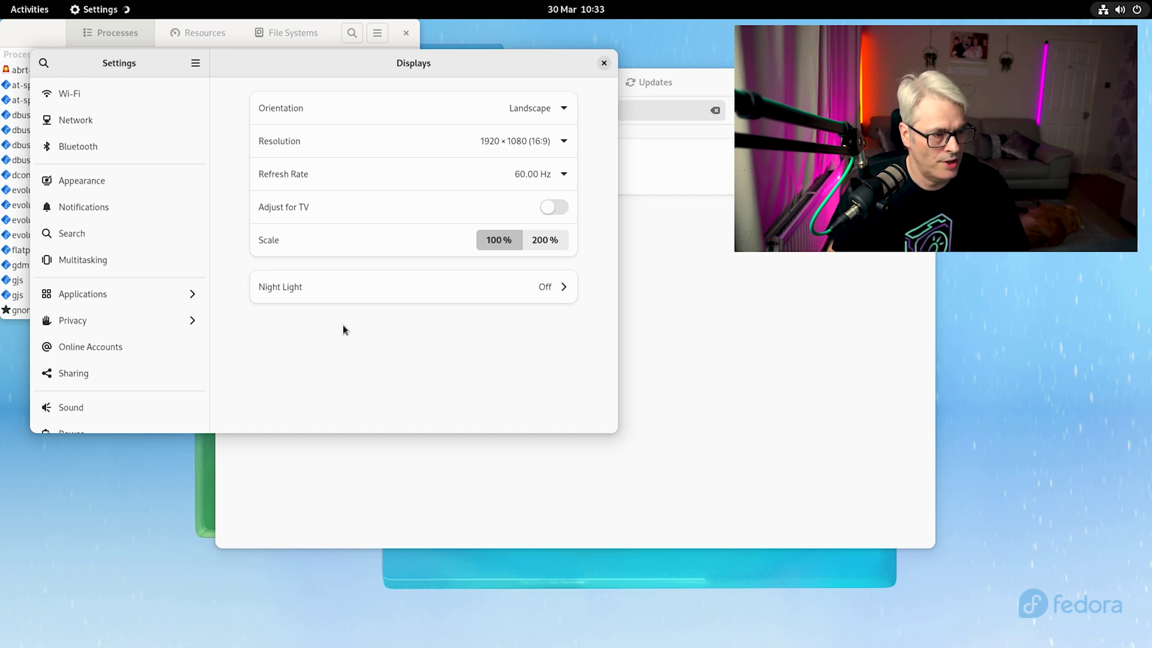
- Switch the system appearance to the Dark style and quit Settings with Ctrl+Q
{"action": "left_click", "coordinate": [298, 288]}
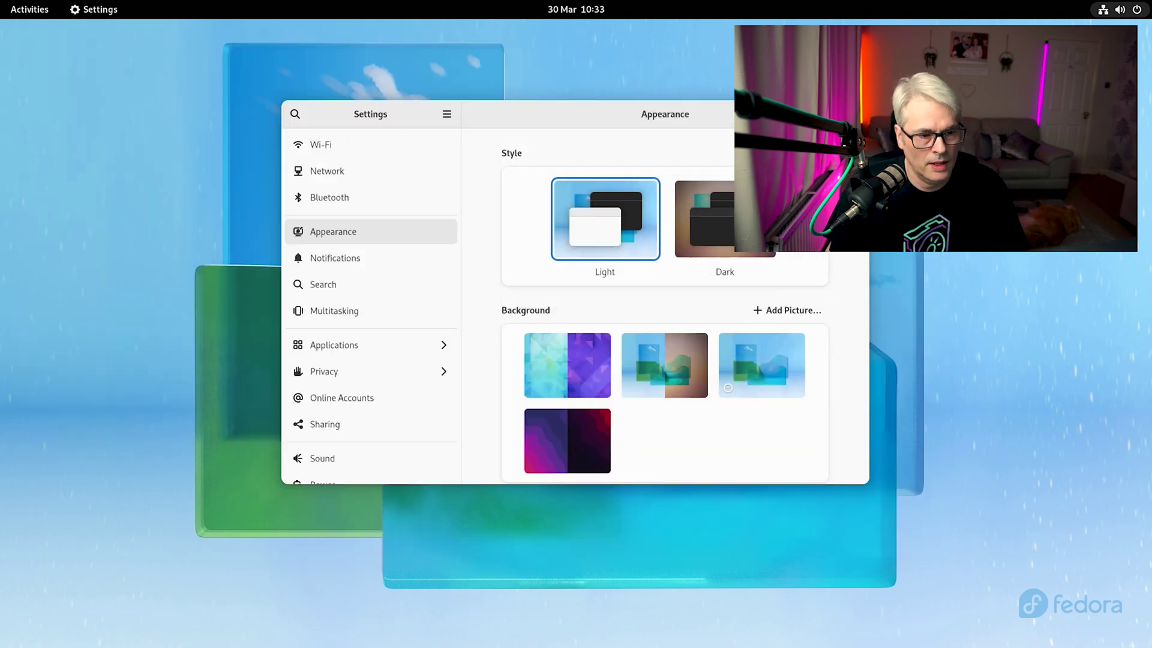
{"action": "left_click", "coordinate": [714, 235]}
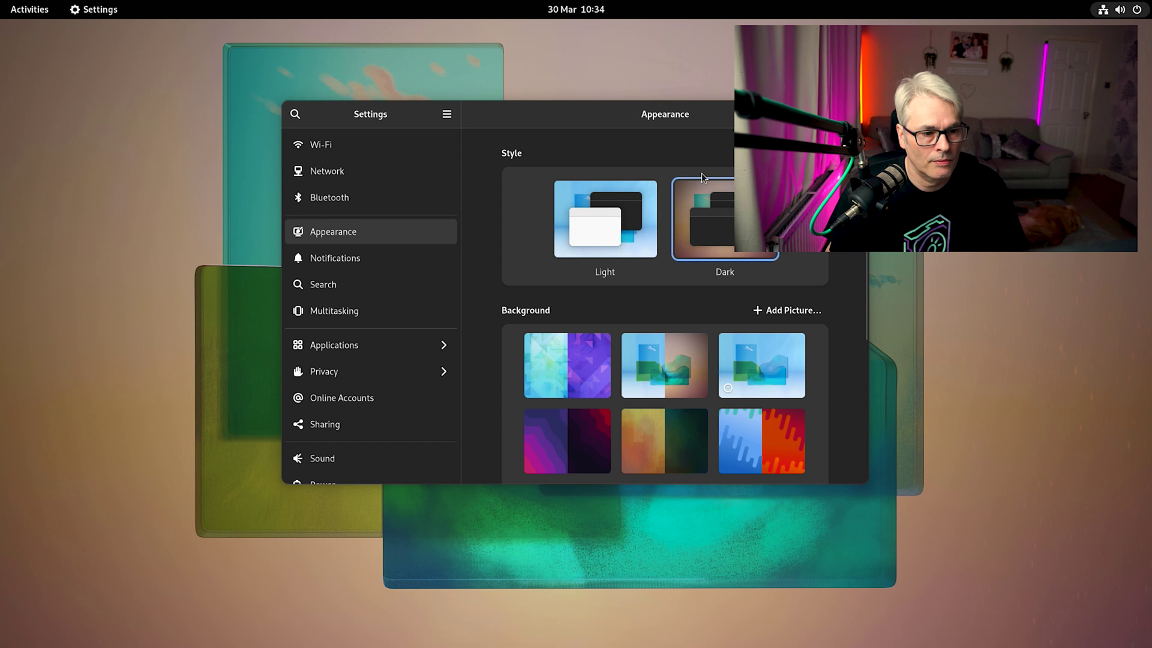
{"action": "key", "text": "ctrl+q"}
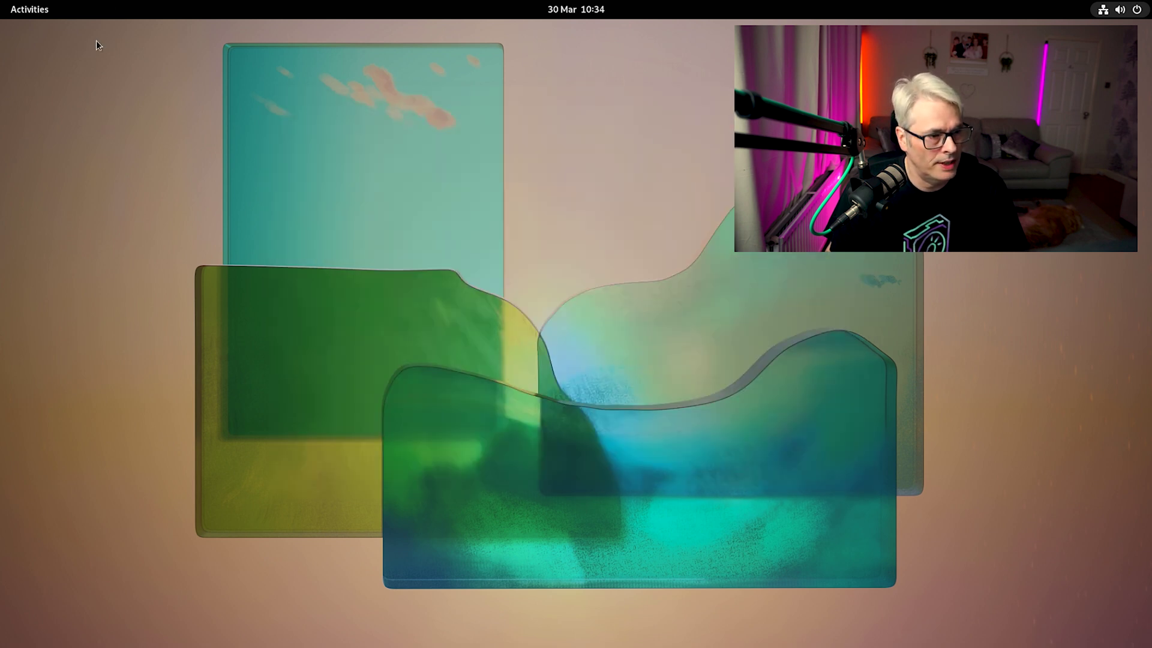
- Reopen Settings from the app grid, view Notifications, and close the window
{"action": "left_click", "coordinate": [33, 14]}
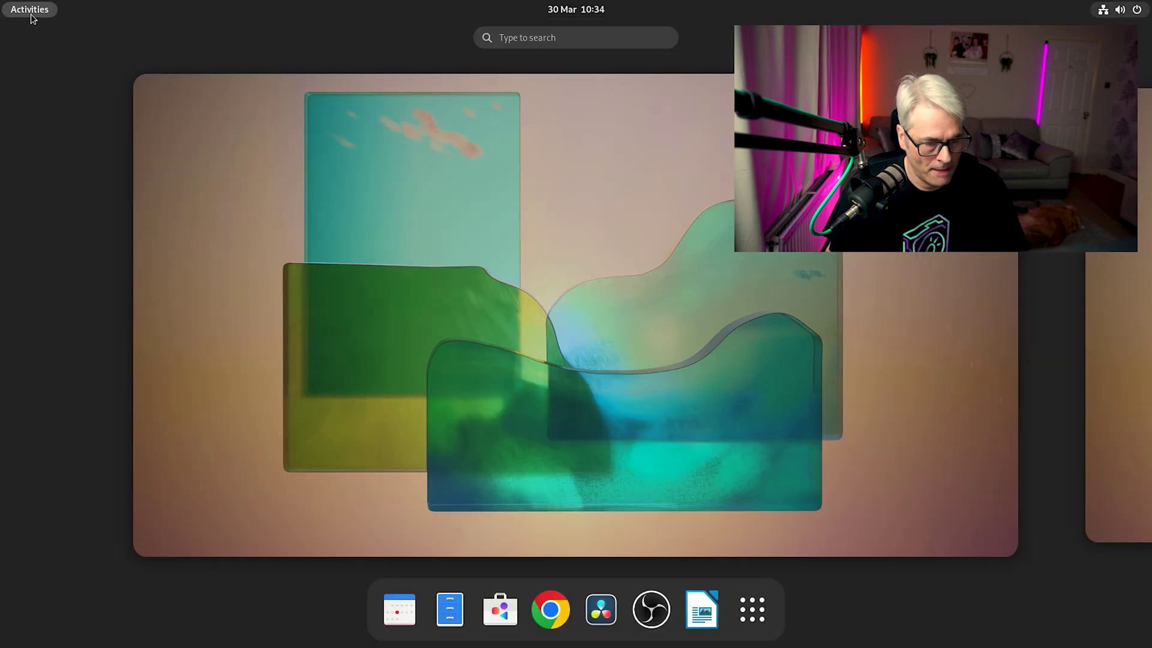
{"action": "left_click", "coordinate": [751, 610]}
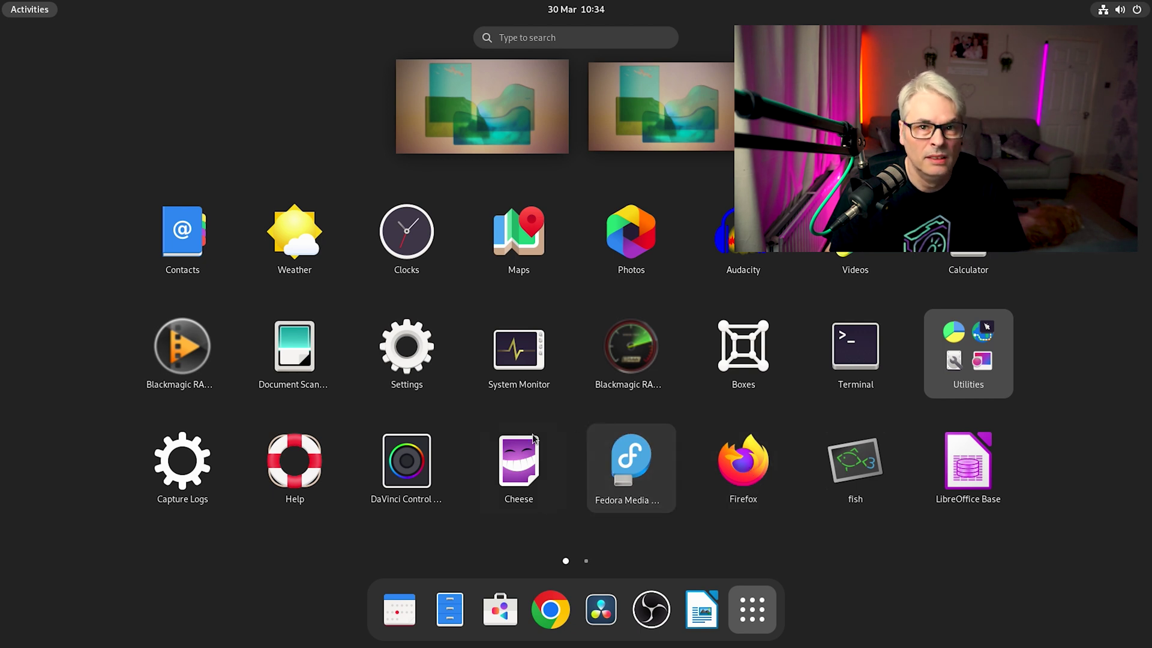
{"action": "left_click", "coordinate": [407, 348]}
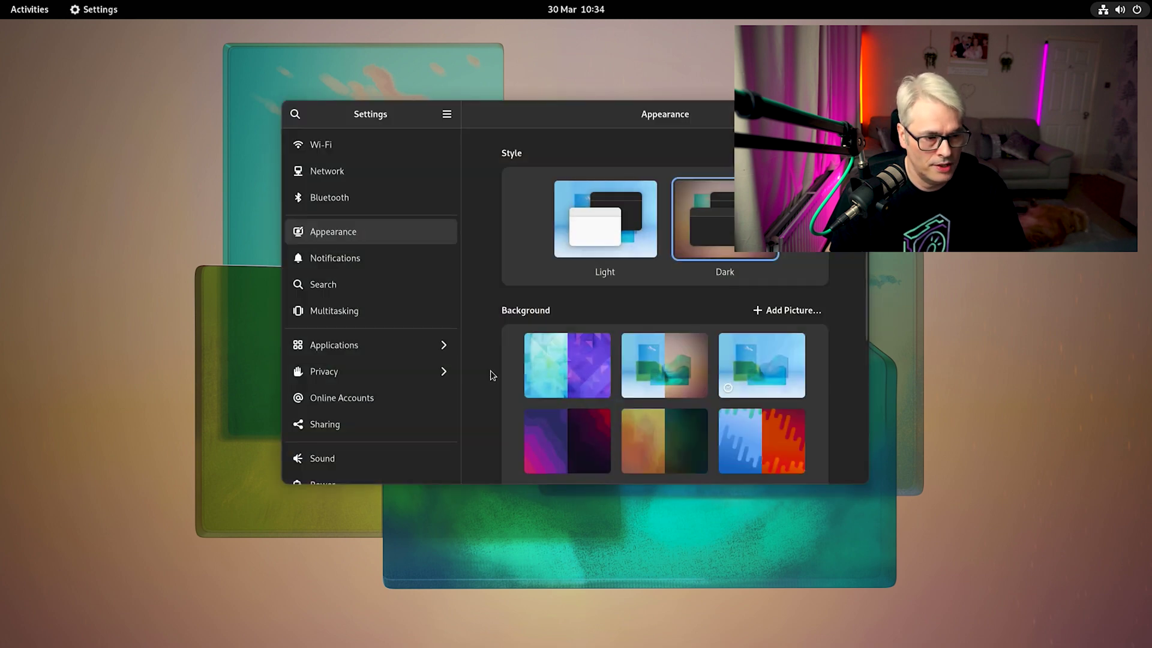
{"action": "left_click", "coordinate": [346, 259]}
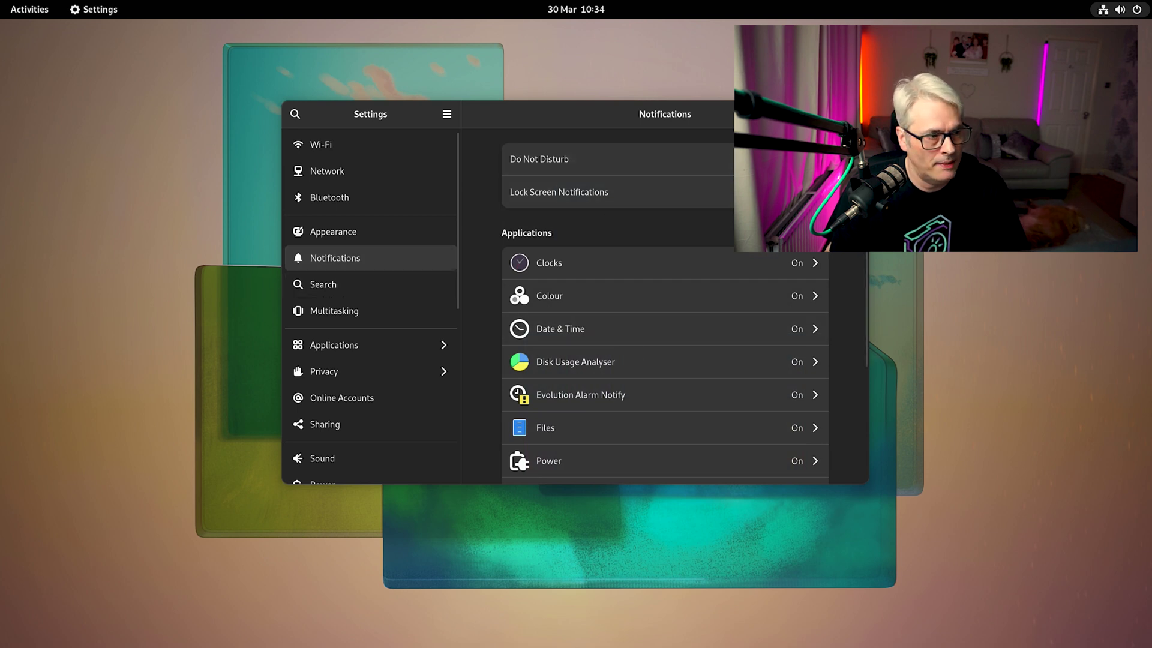
{"action": "left_click", "coordinate": [853, 114]}
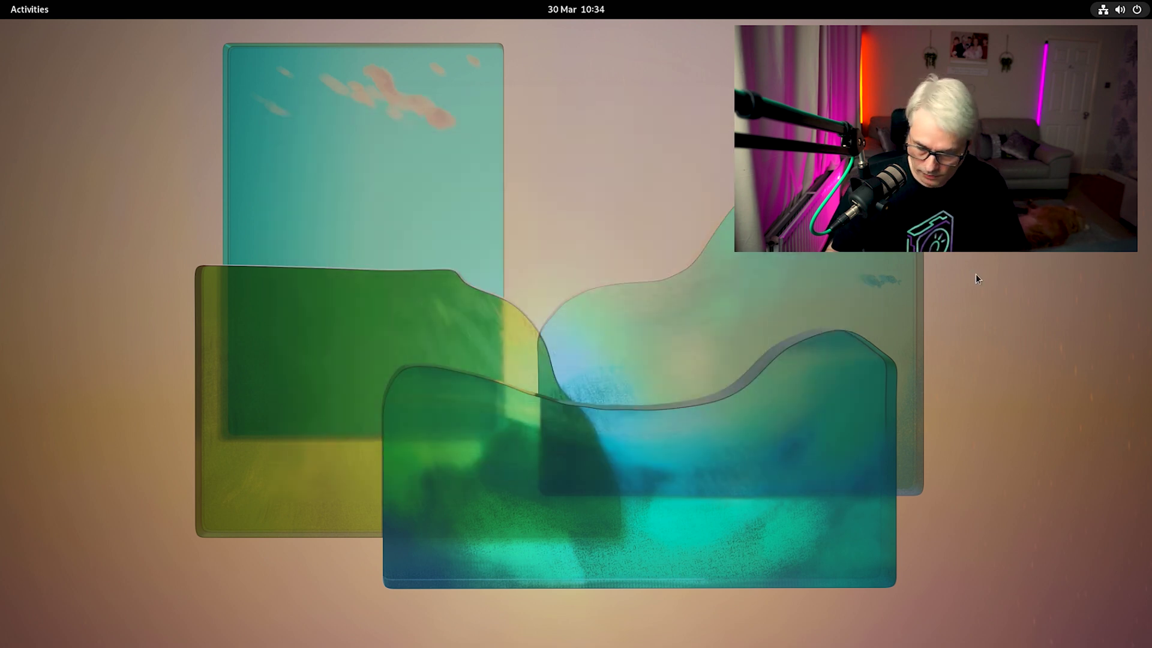